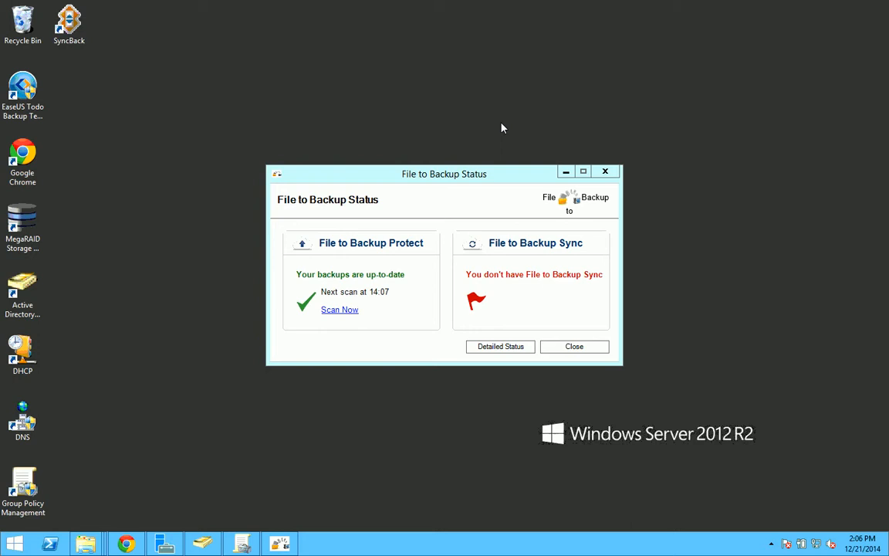
Step: Minimize the File to Backup Status window, search the web for autologon in Chrome and download Autologon from the Microsoft TechNet page
left_click(566, 171)
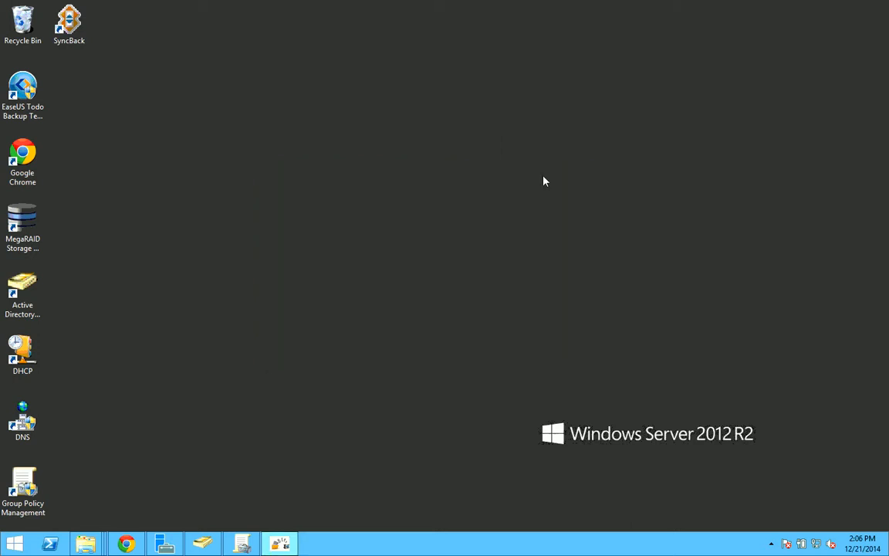
left_click(135, 548)
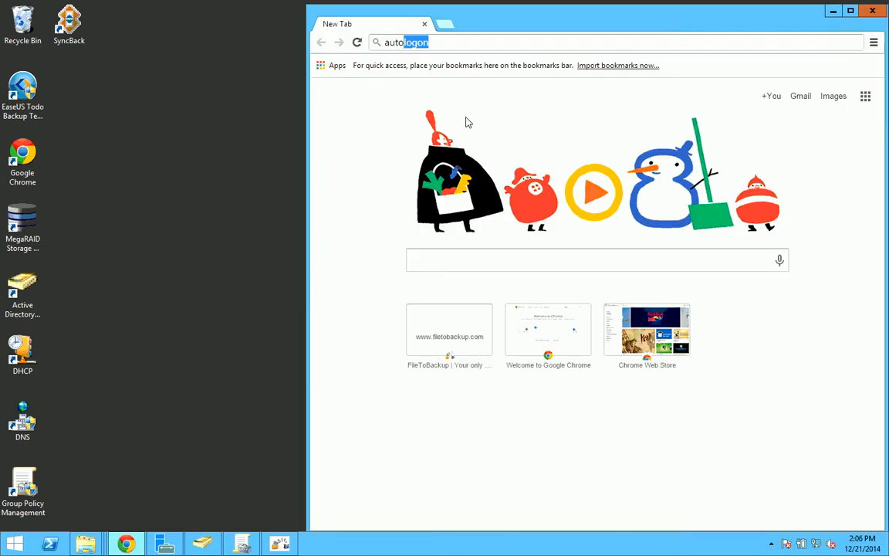
type("logon")
key("Return")
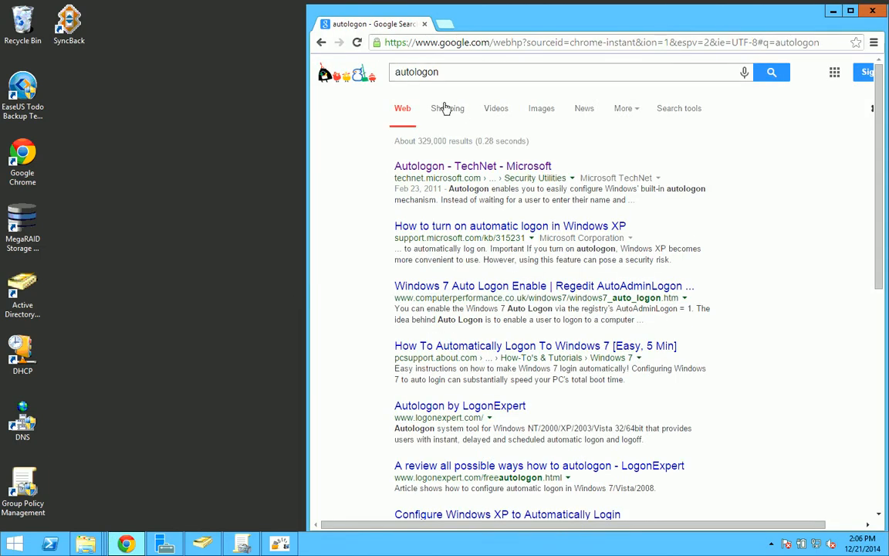
left_click(434, 168)
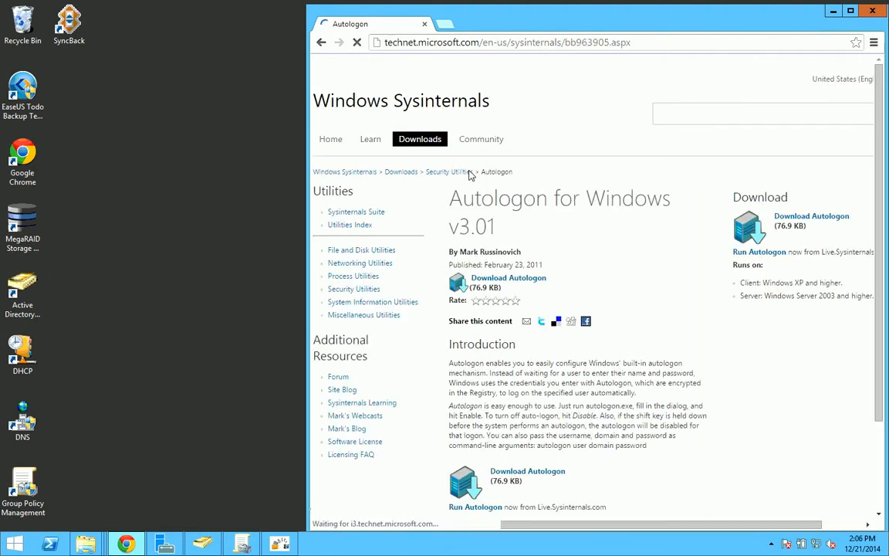
left_click(523, 282)
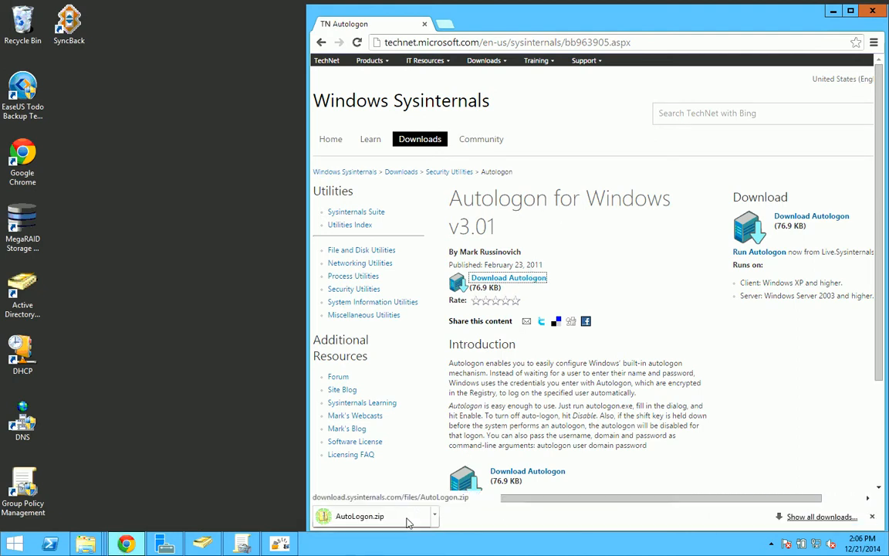
Step: Open the downloaded AutoLogon.zip and extract all its files to the AutoLogon folder in Downloads
left_click(409, 517)
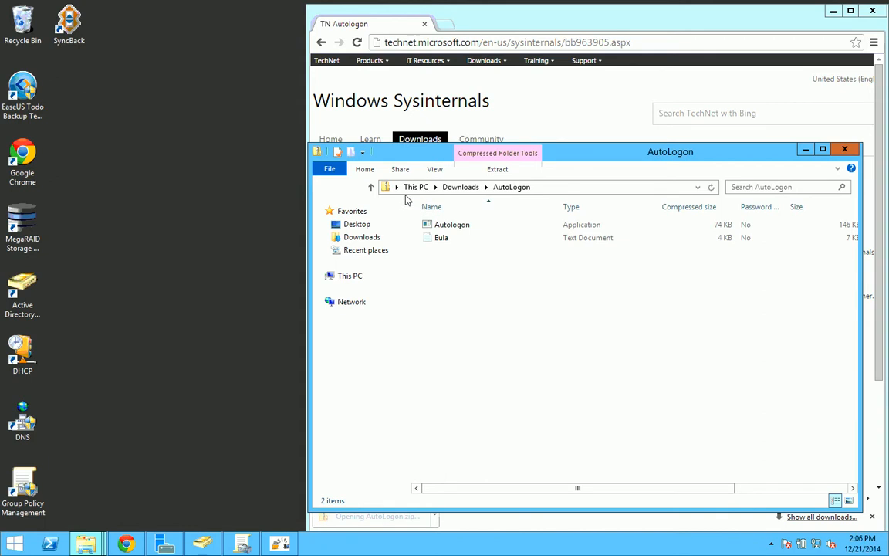
left_click(503, 171)
left_click(529, 202)
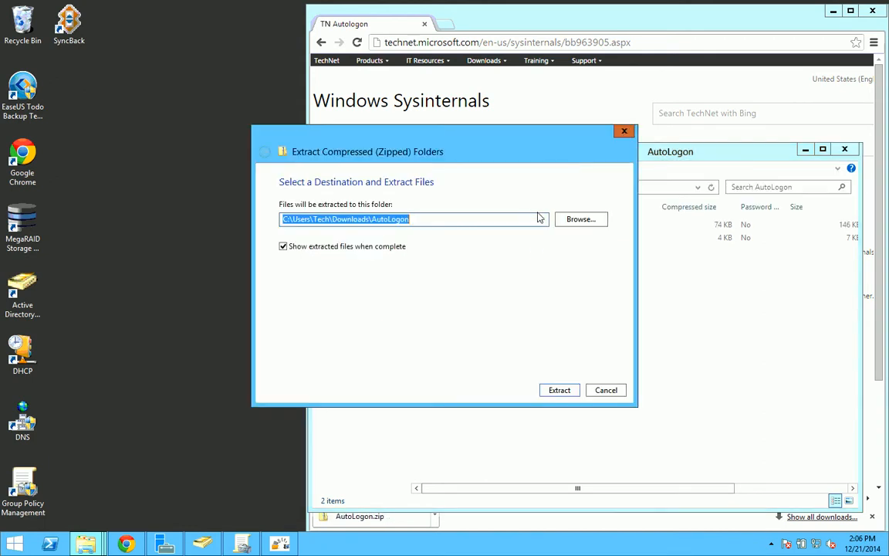
left_click(561, 392)
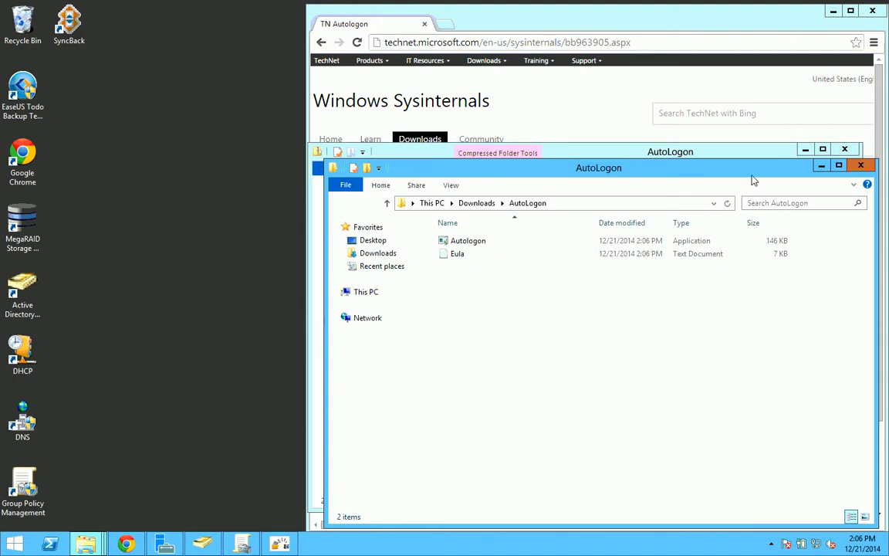
Step: Close the zip archive's window and run the extracted Autologon application, allowing it to make changes to the computer
left_click_drag(512, 166, 270, 154)
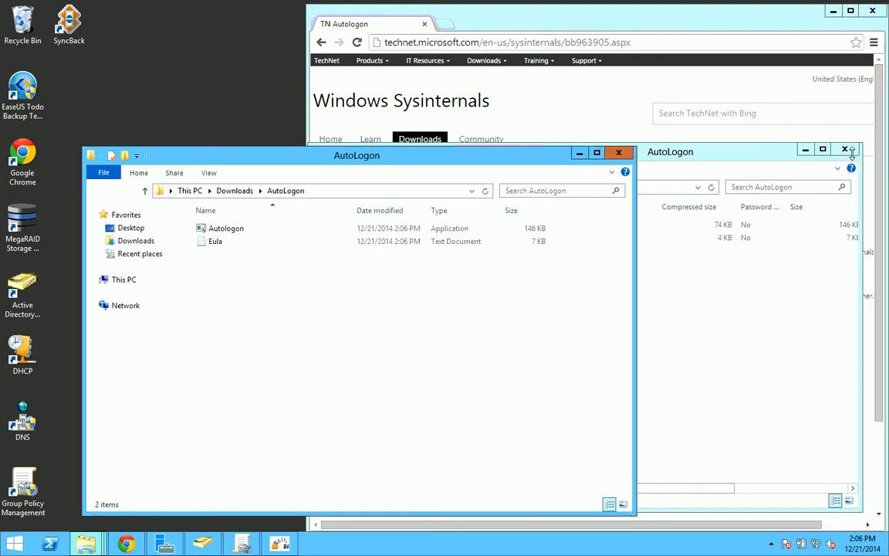
left_click(783, 150)
left_click(845, 149)
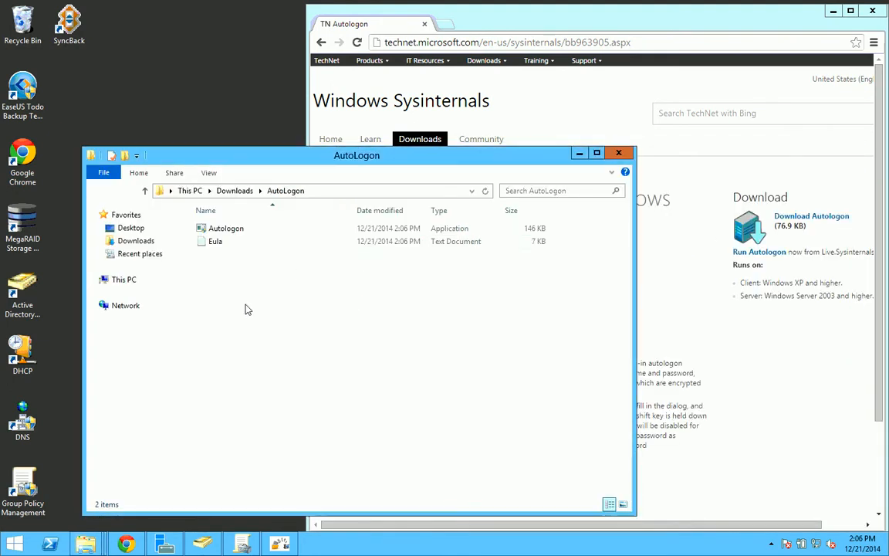
double_click(226, 234)
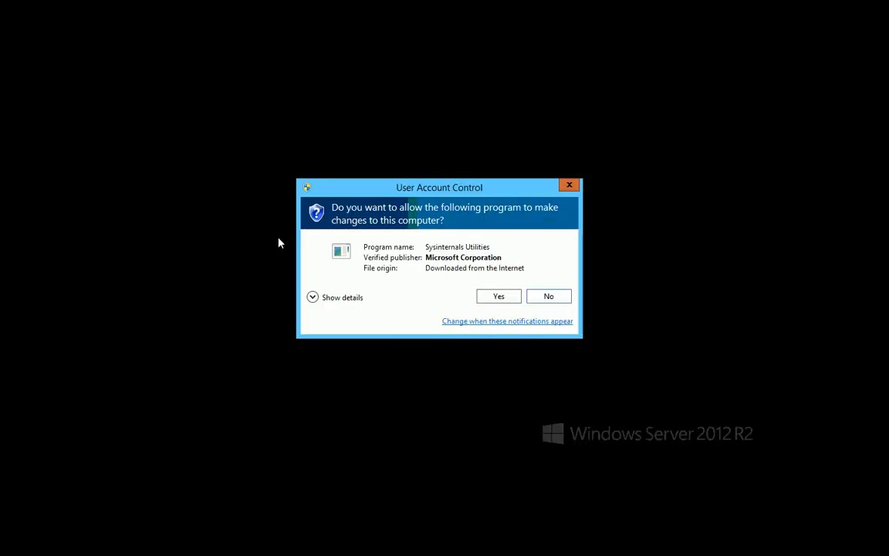
left_click(498, 296)
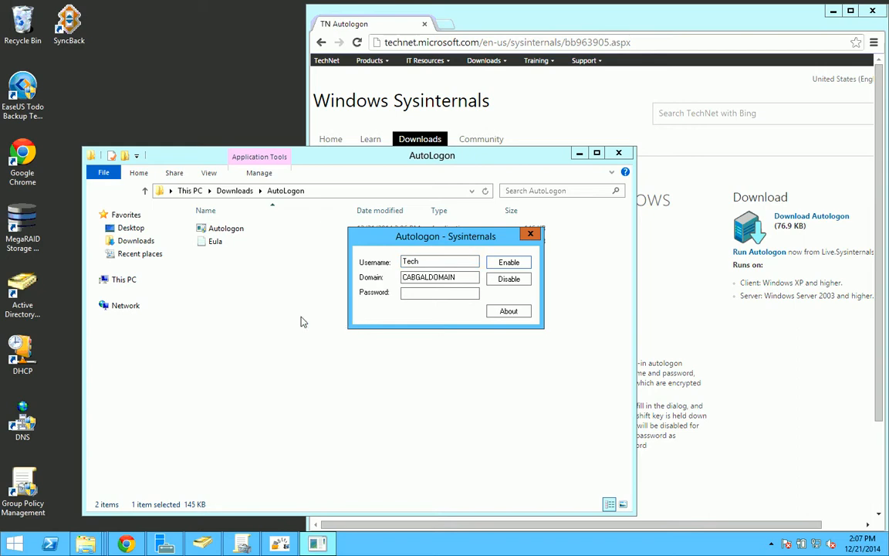
Step: Open Active Directory Users and Computers and bring the user accounts in the Users container into view
left_click(24, 286)
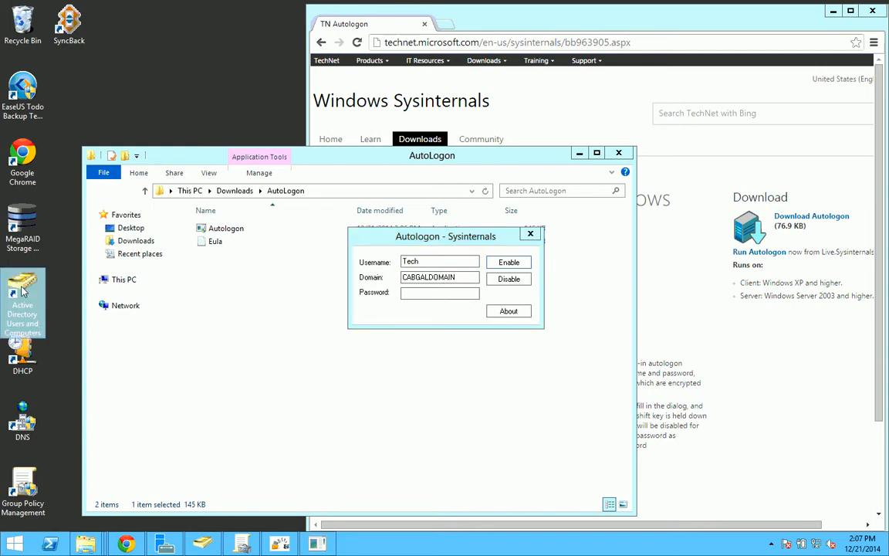
double_click(23, 290)
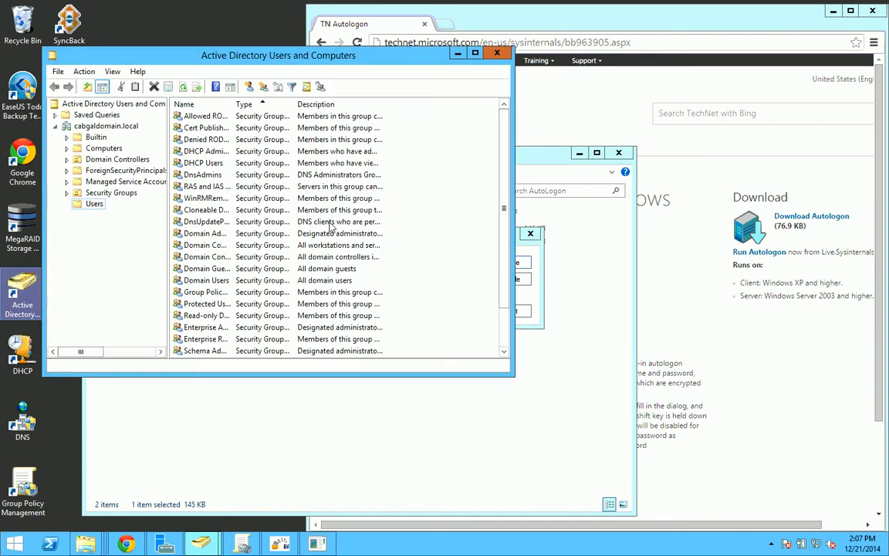
left_click_drag(459, 59, 515, 61)
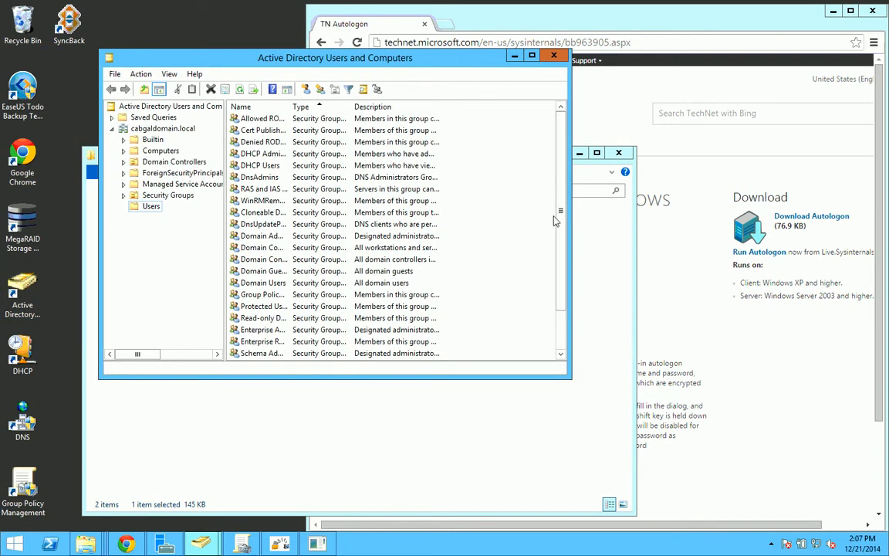
scroll(562, 285, "down", 2)
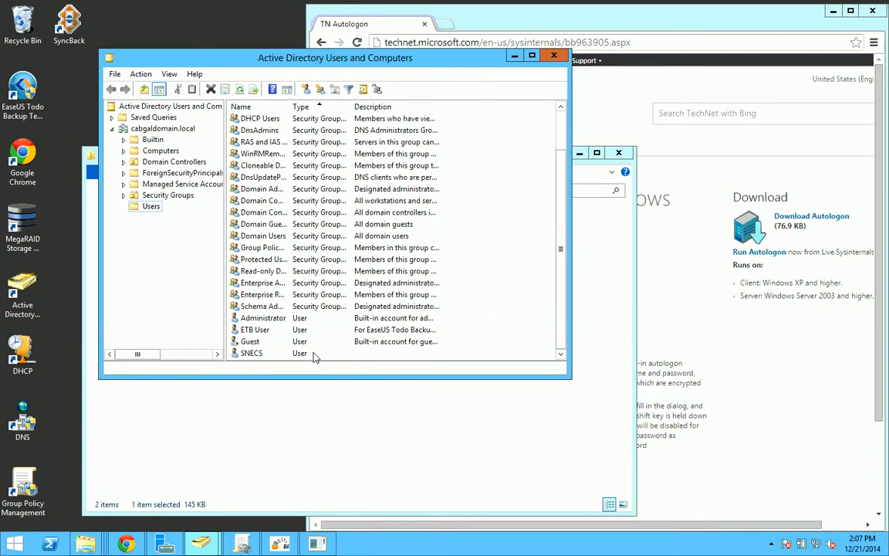
right_click(288, 295)
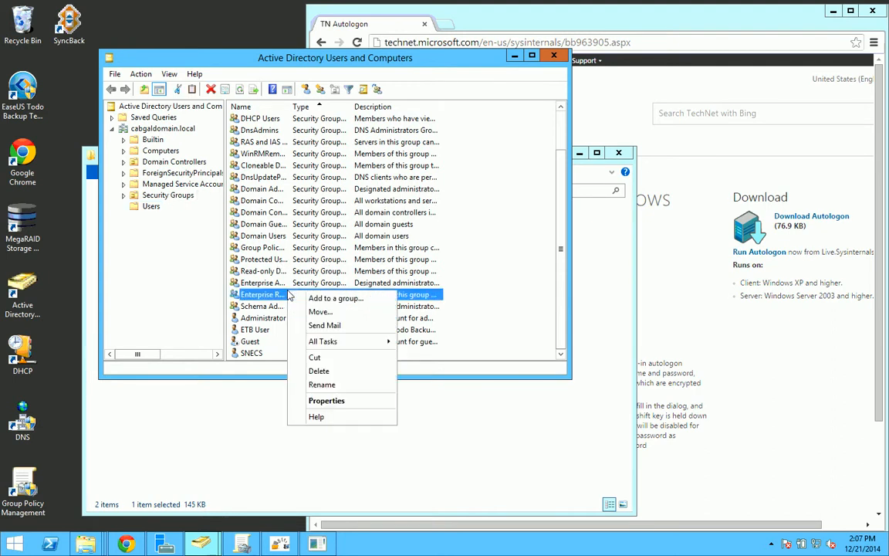
left_click(265, 330)
right_click(265, 330)
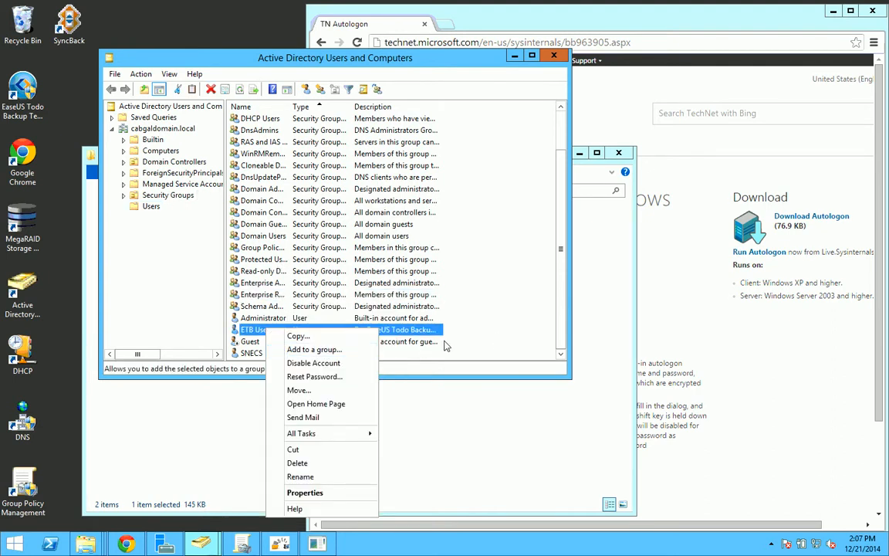
Step: Start a new user in the Users container with first name backup and logon name backup, and continue to the password settings
right_click(507, 335)
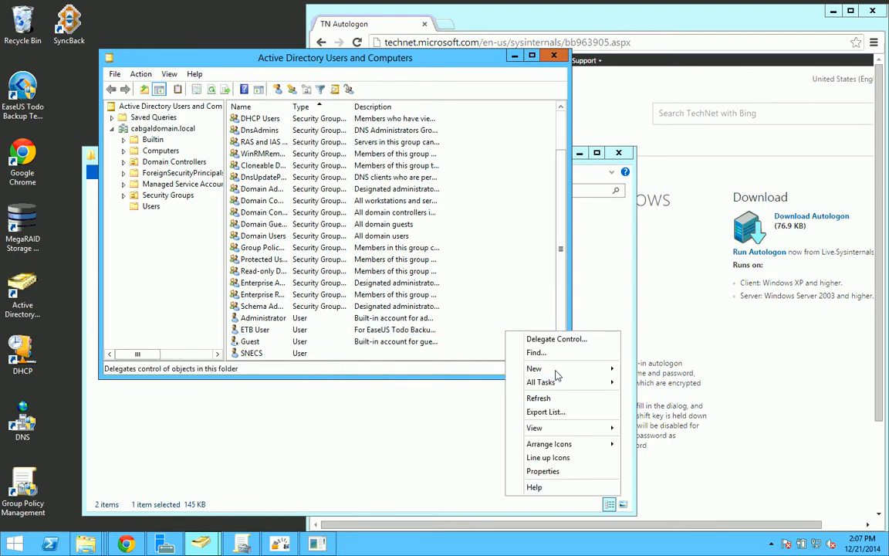
mouse_move(559, 372)
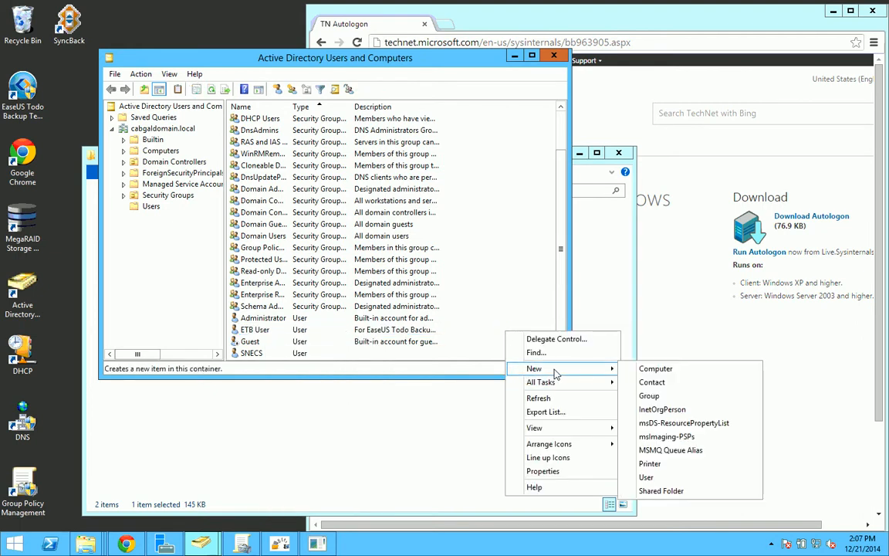
left_click(647, 478)
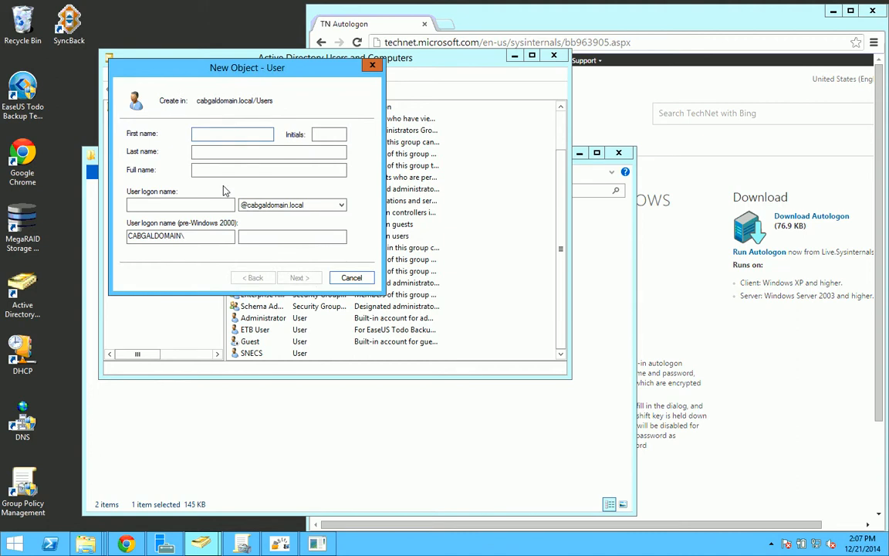
type("backup")
key("Tab")
key("Tab")
key("Tab")
key("Tab")
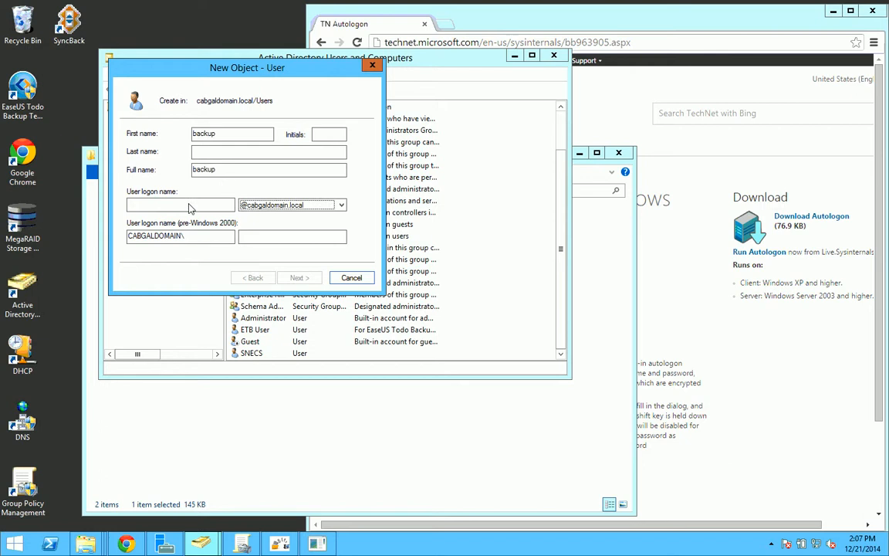
type("backup")
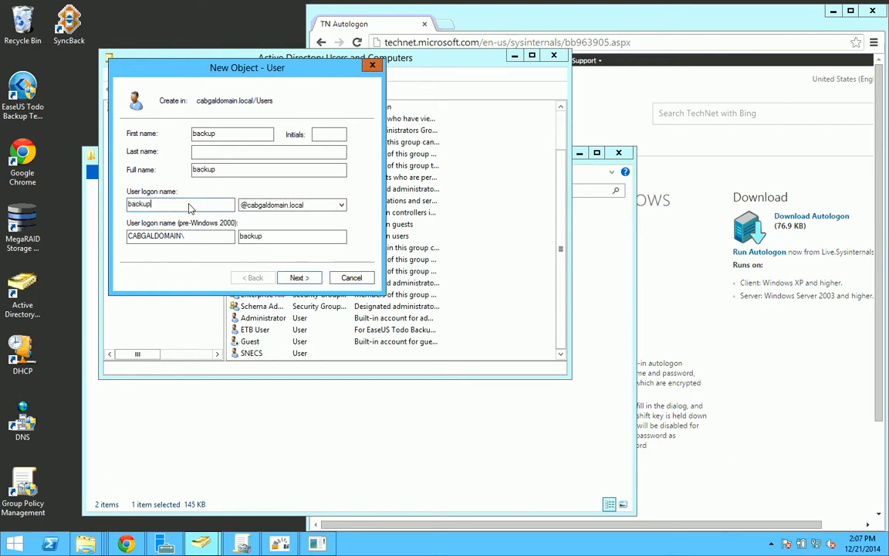
left_click(294, 277)
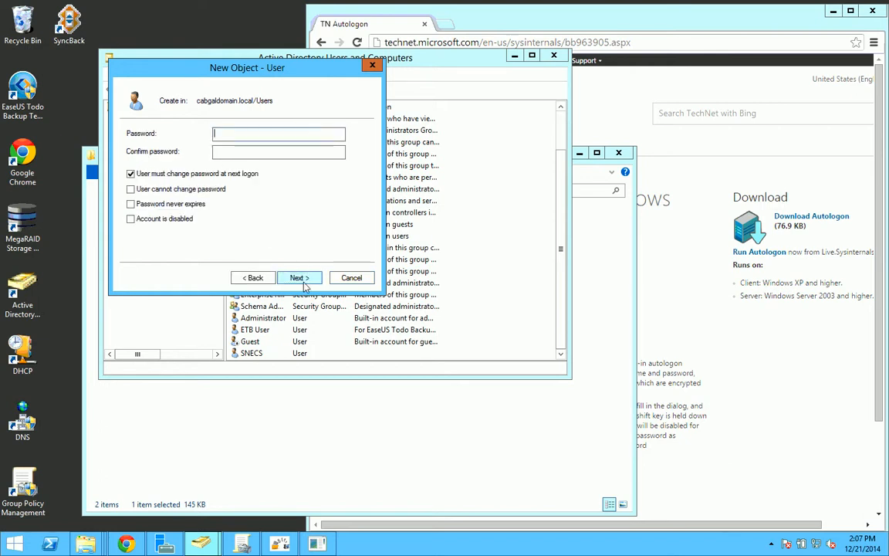
Step: Enter and confirm the account password, require no change at next logon, disallow user changes, set it to never expire, and create the user
left_click(139, 174)
left_click(130, 189)
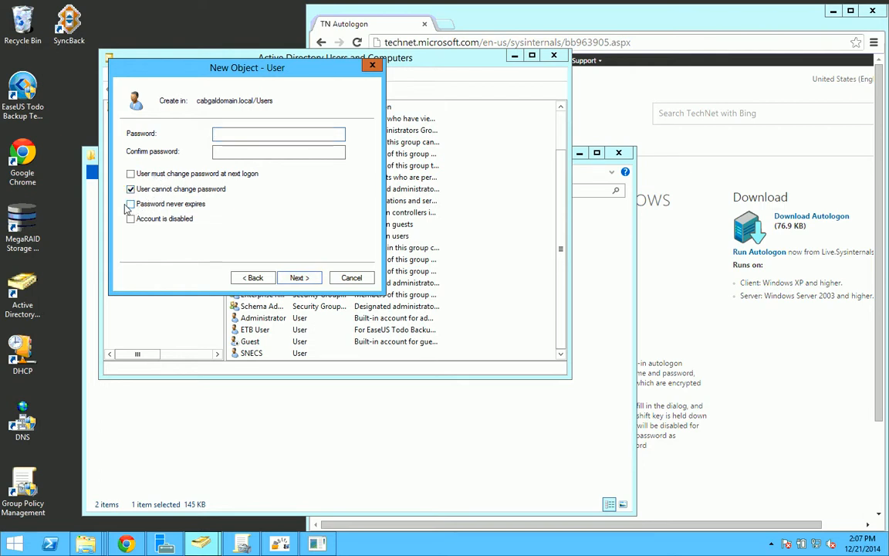
left_click(132, 204)
left_click(249, 134)
key("Tab")
type("•••••••")
type("•")
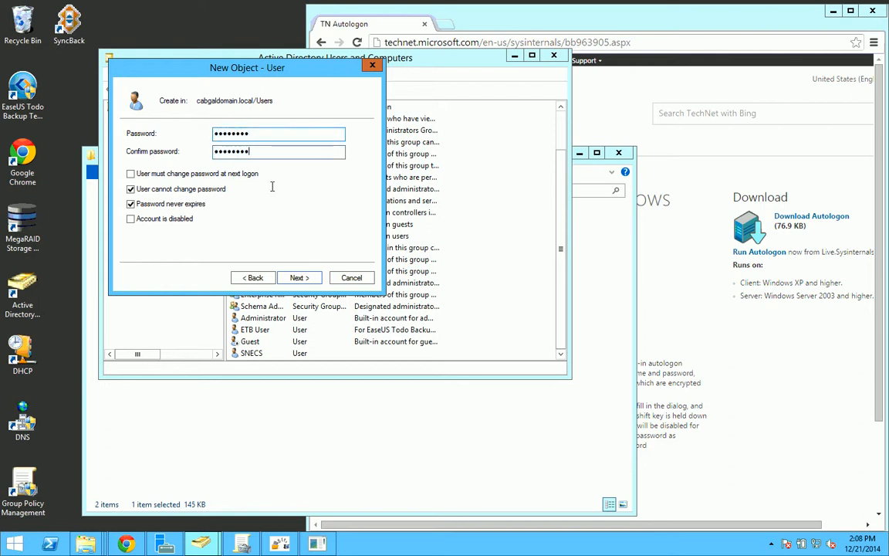
left_click(298, 278)
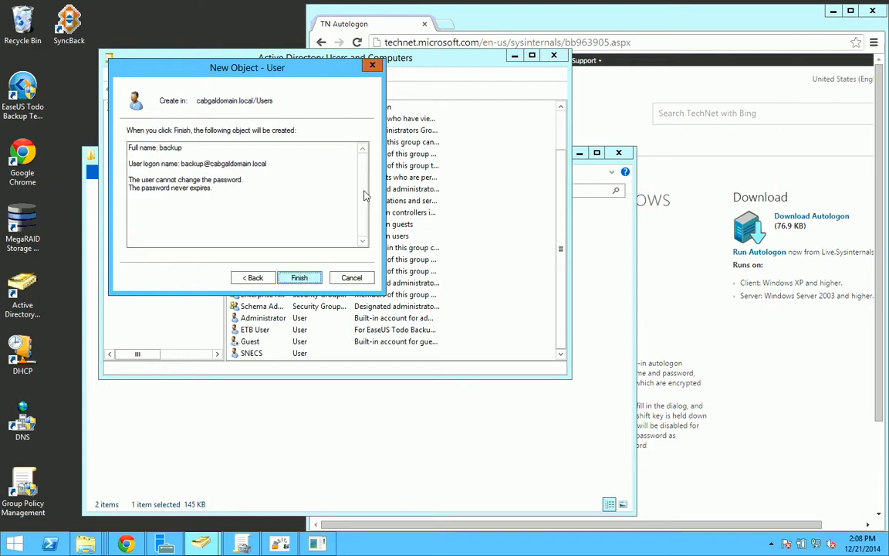
left_click(299, 278)
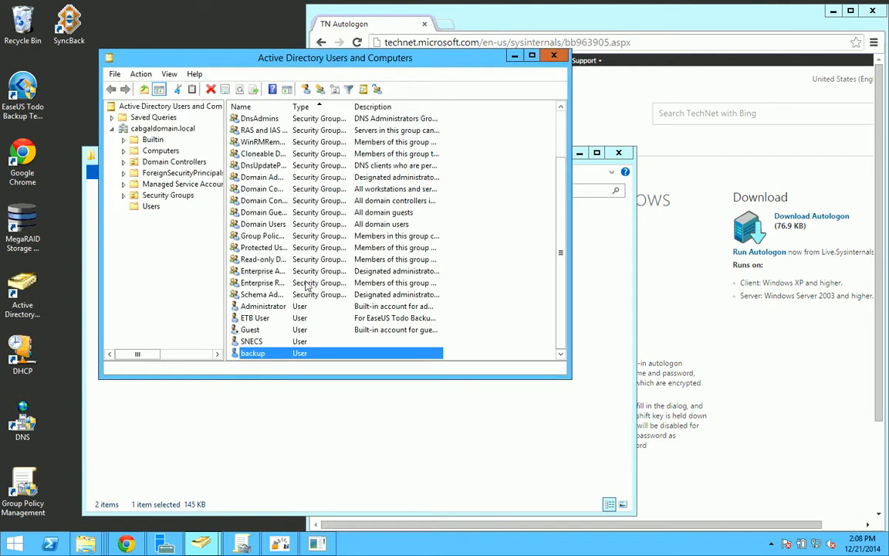
Step: Add the backup user to the Domain Admins group in its properties and save the membership
right_click(263, 354)
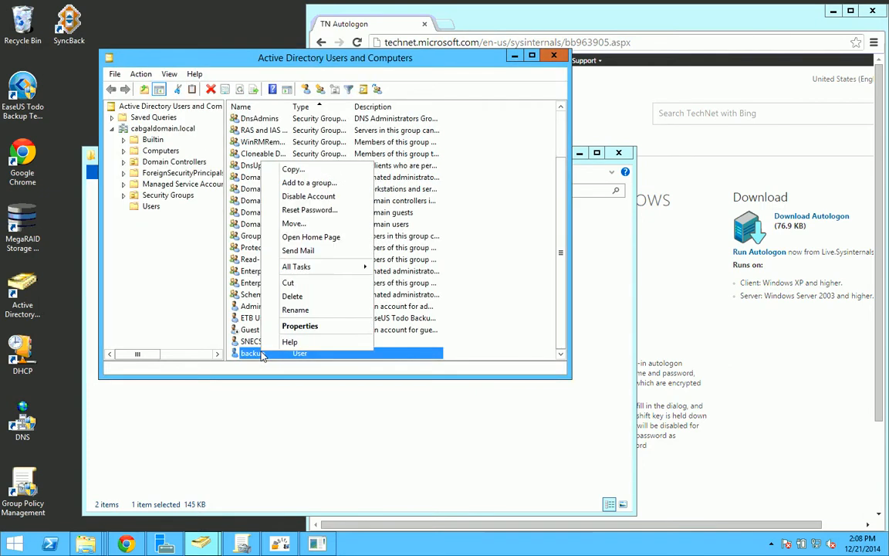
left_click(305, 329)
left_click(255, 77)
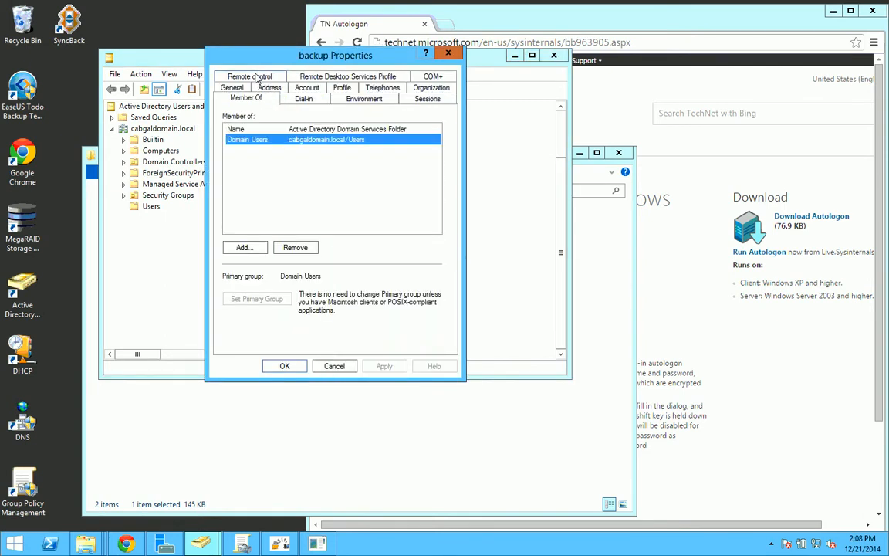
left_click(242, 247)
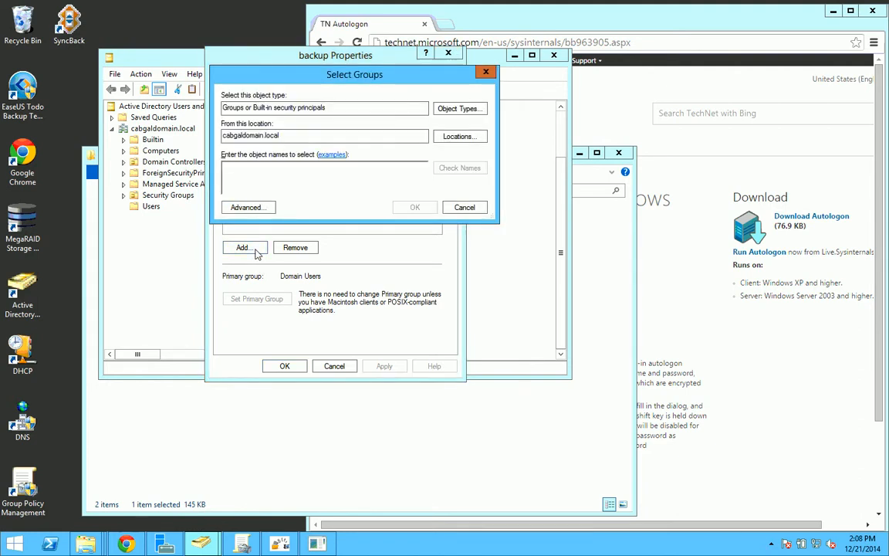
type("domain ")
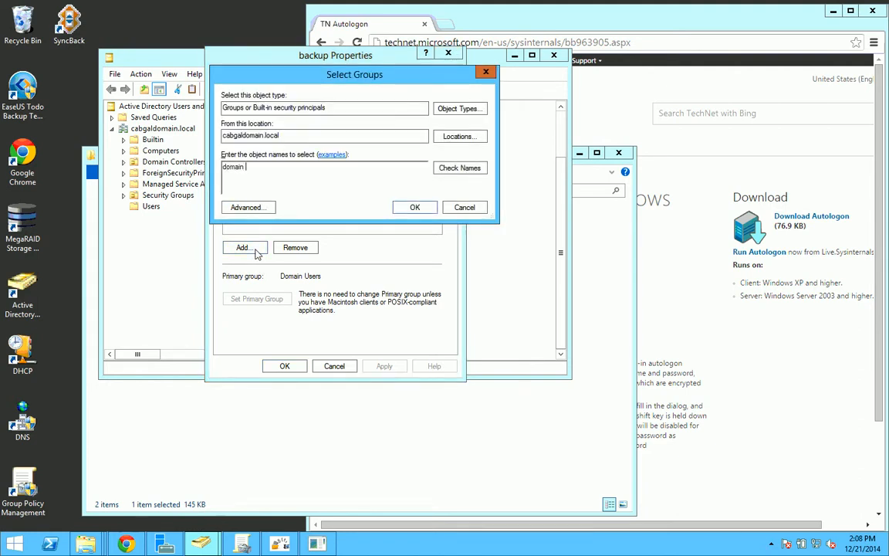
type("admin")
left_click(460, 168)
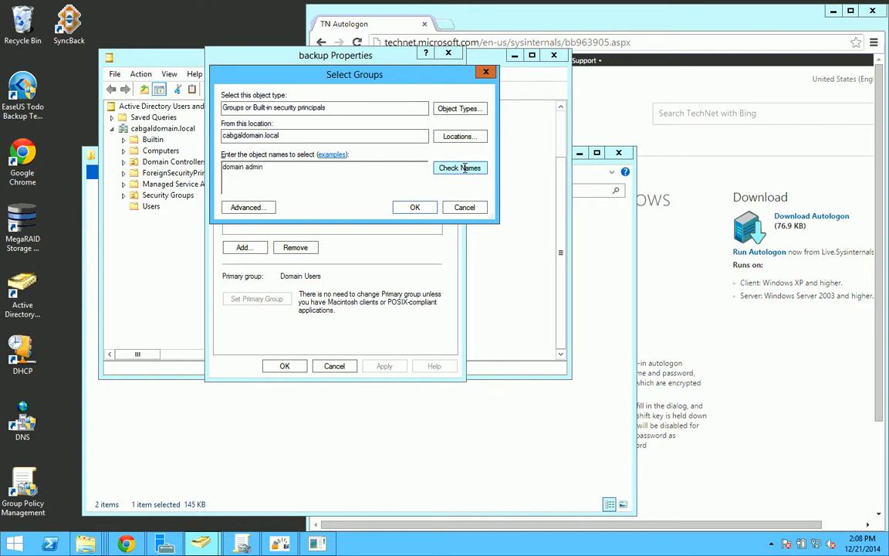
left_click(410, 209)
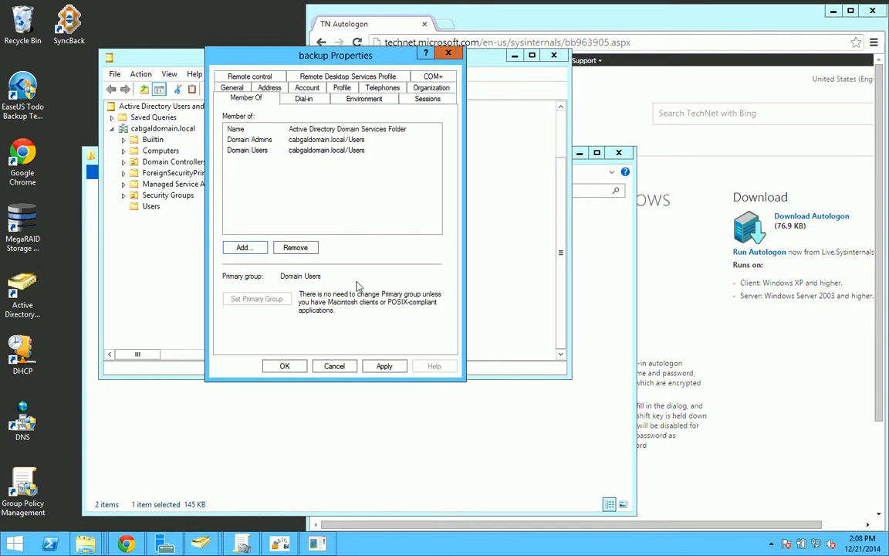
left_click(385, 366)
left_click(287, 366)
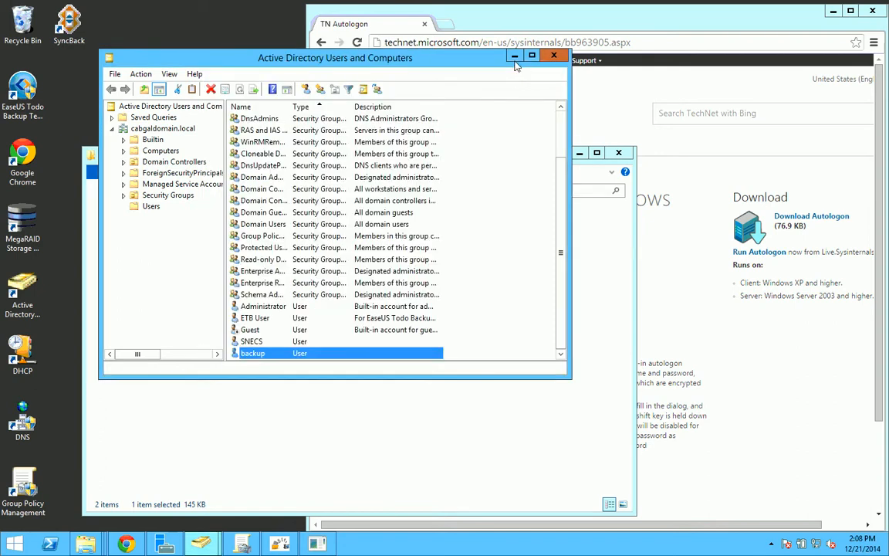
Step: Fill in Autologon with username backup and the account password for domain CABGALDOMAIN, dismiss the dialog, and close the AutoLogon folder and browser
left_click(516, 60)
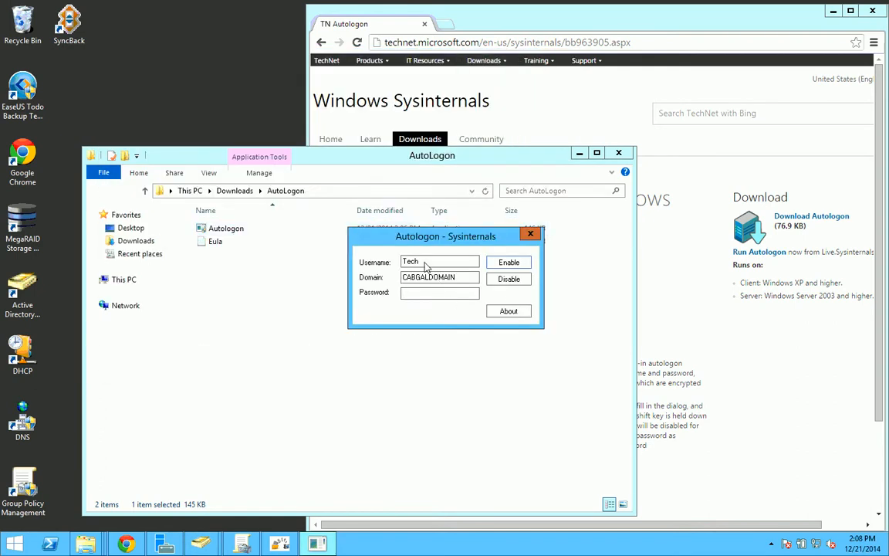
double_click(394, 261)
type("backup")
key("Tab")
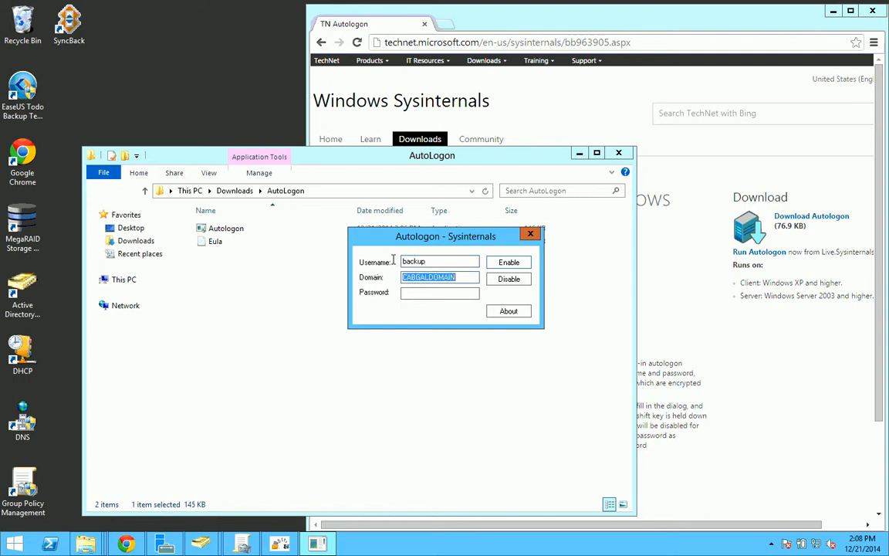
key("Tab")
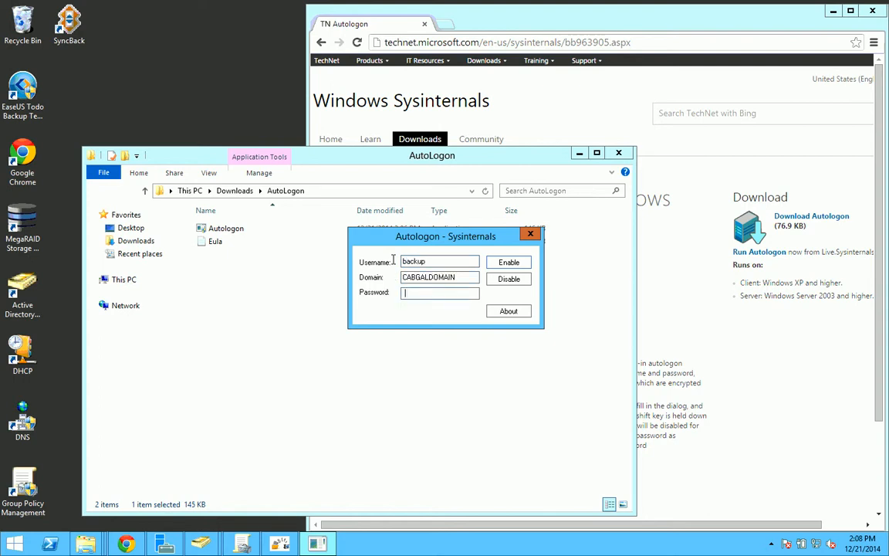
type("********")
key("Escape")
left_click(593, 268)
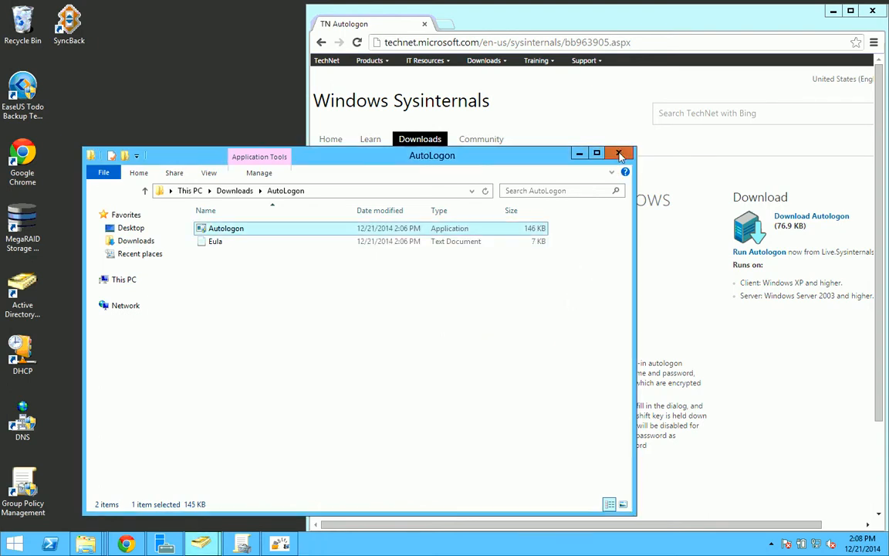
left_click(620, 154)
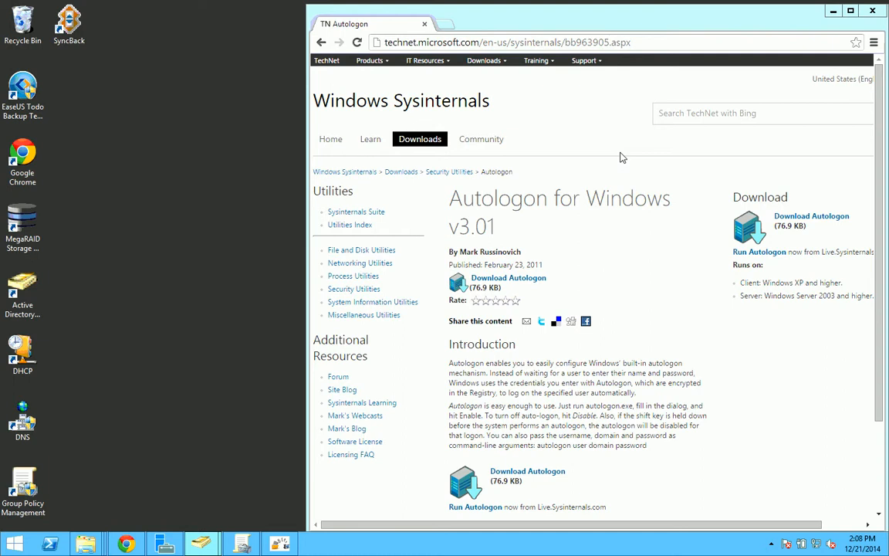
left_click(877, 8)
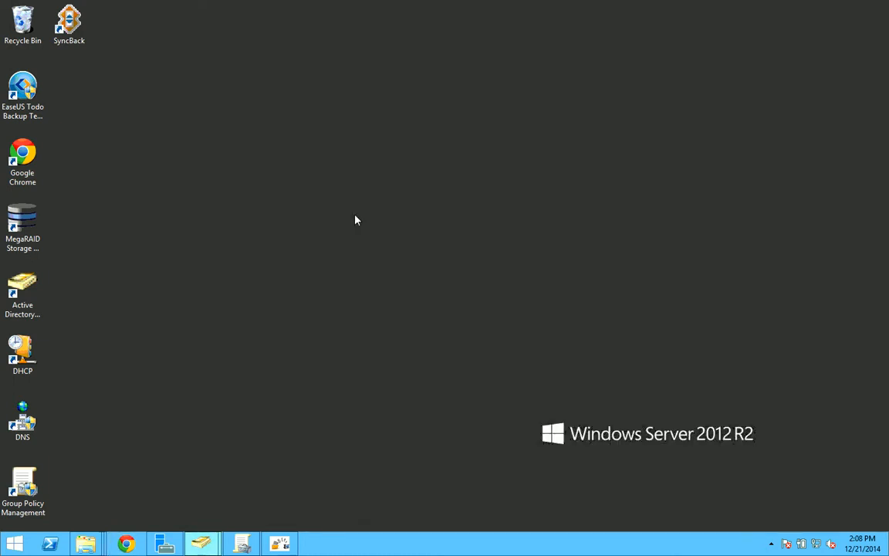
right_click(250, 323)
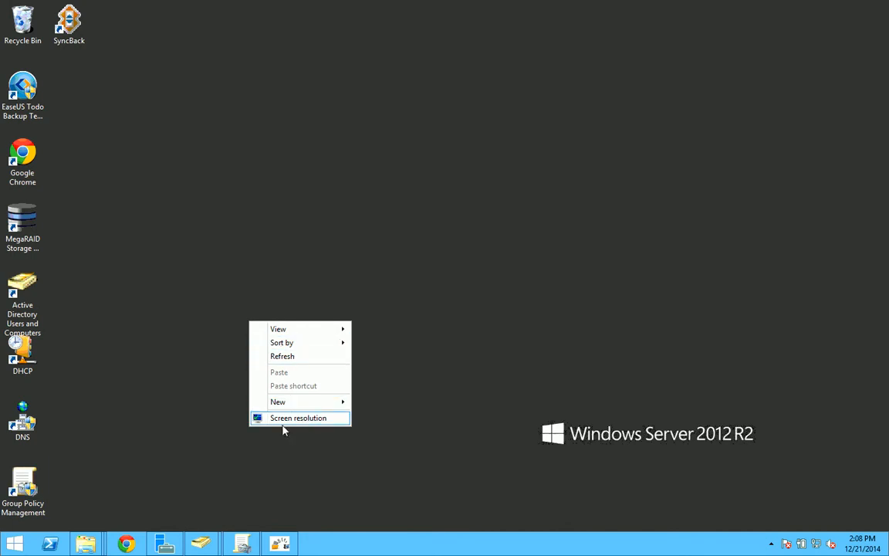
left_click(14, 544)
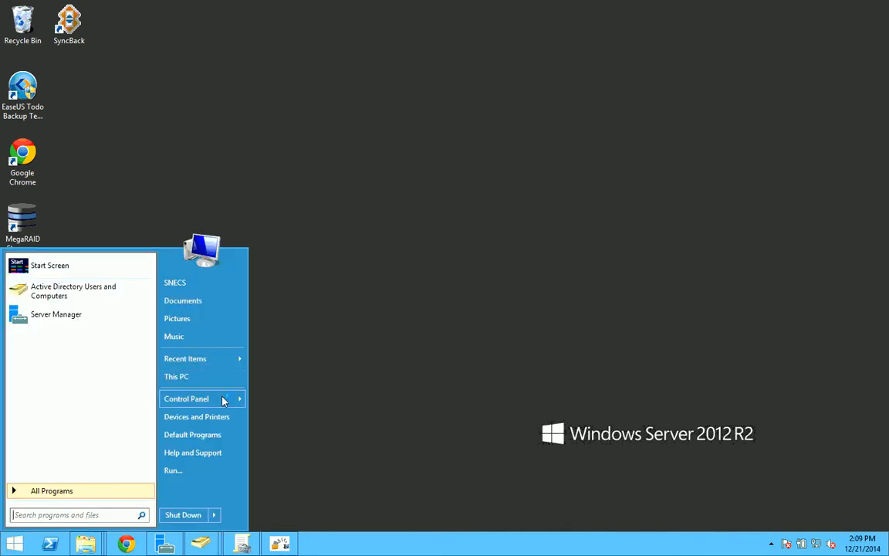
mouse_move(223, 398)
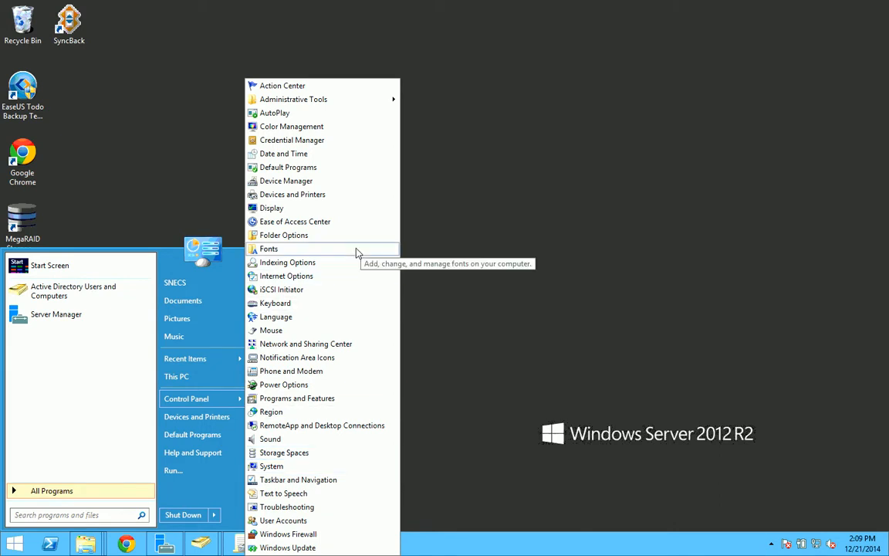
left_click(515, 242)
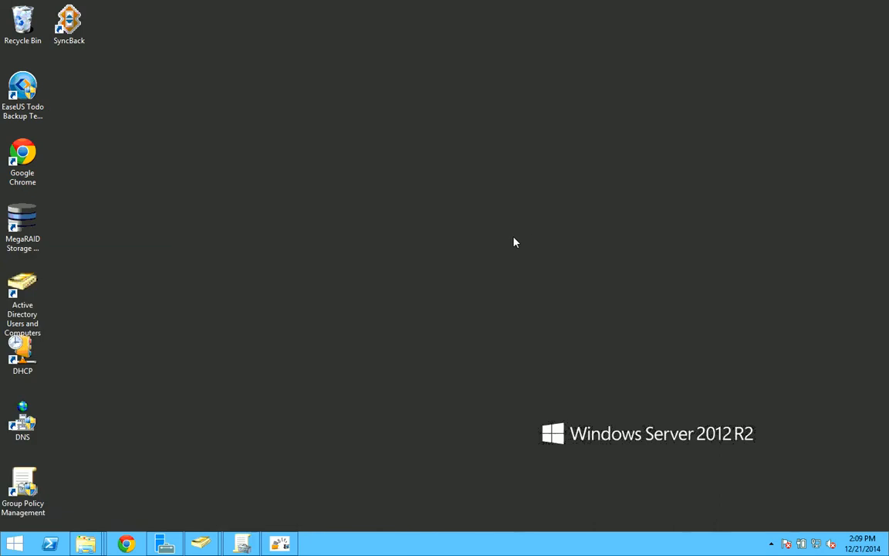
left_click(282, 545)
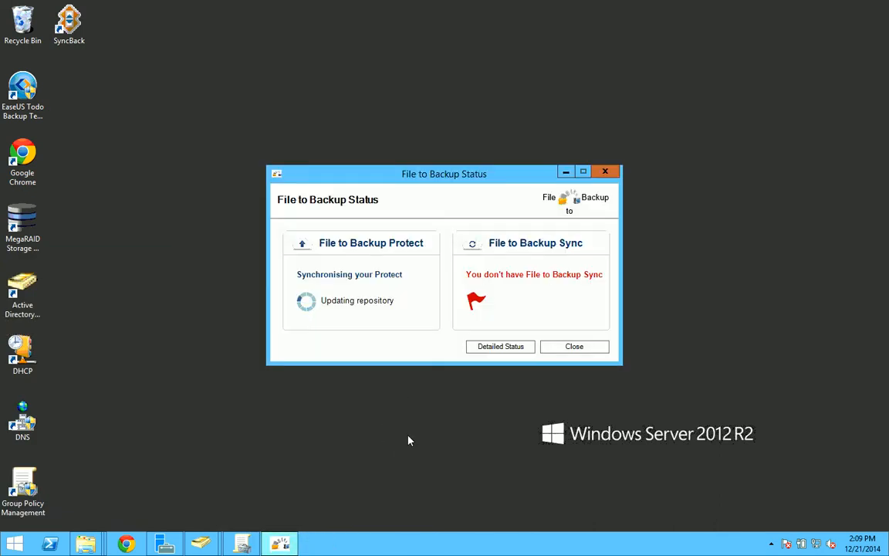
Step: Open the DATA folder on the Data (D:) drive in File Explorer
left_click(14, 545)
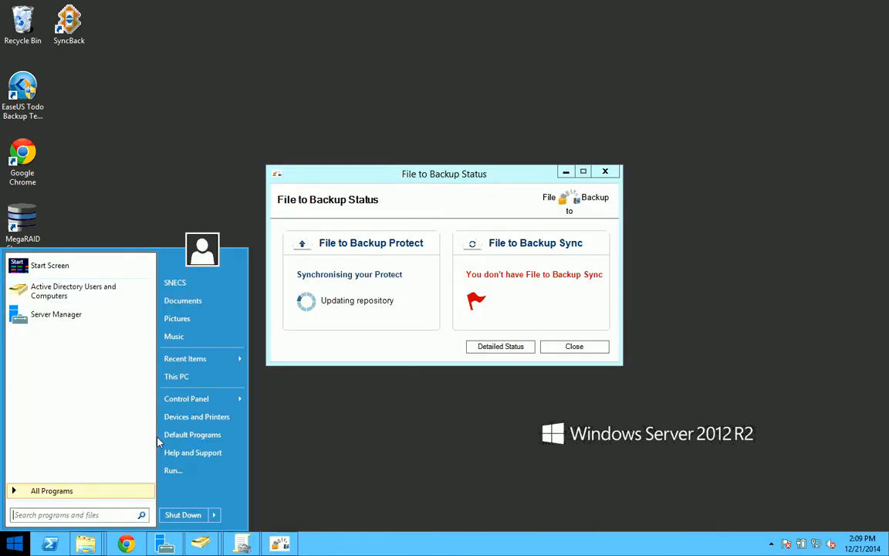
left_click(193, 377)
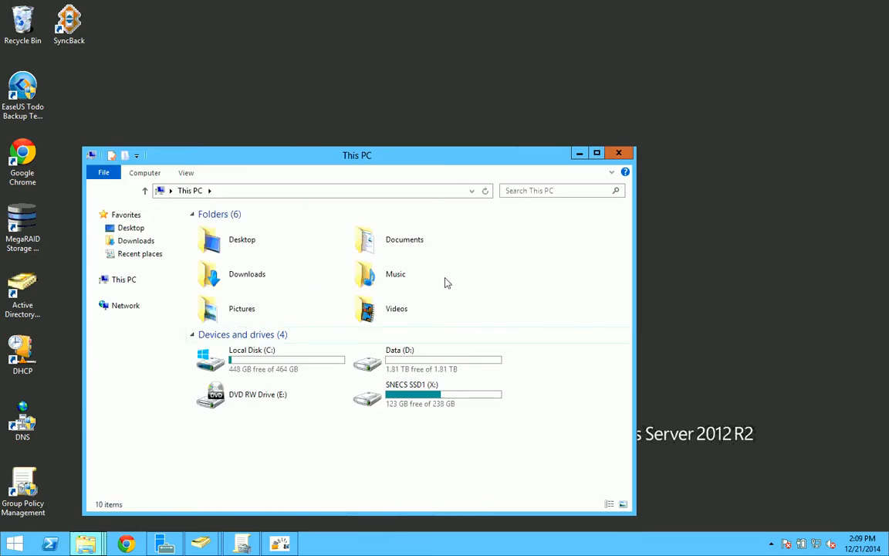
left_click_drag(472, 154, 531, 88)
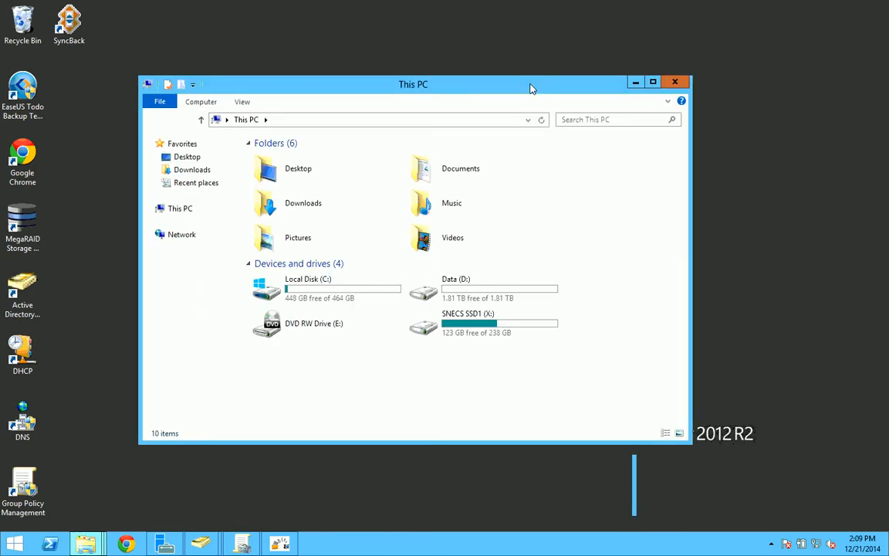
double_click(463, 291)
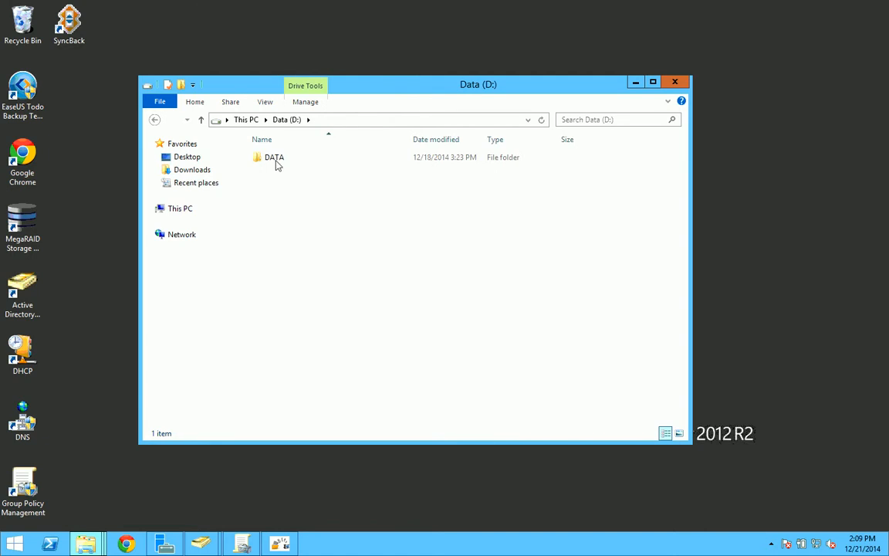
right_click(276, 162)
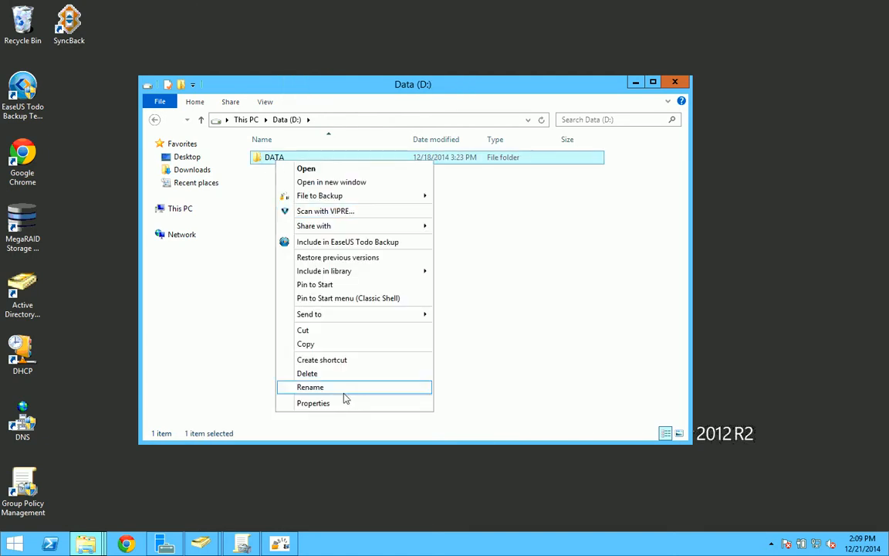
double_click(268, 159)
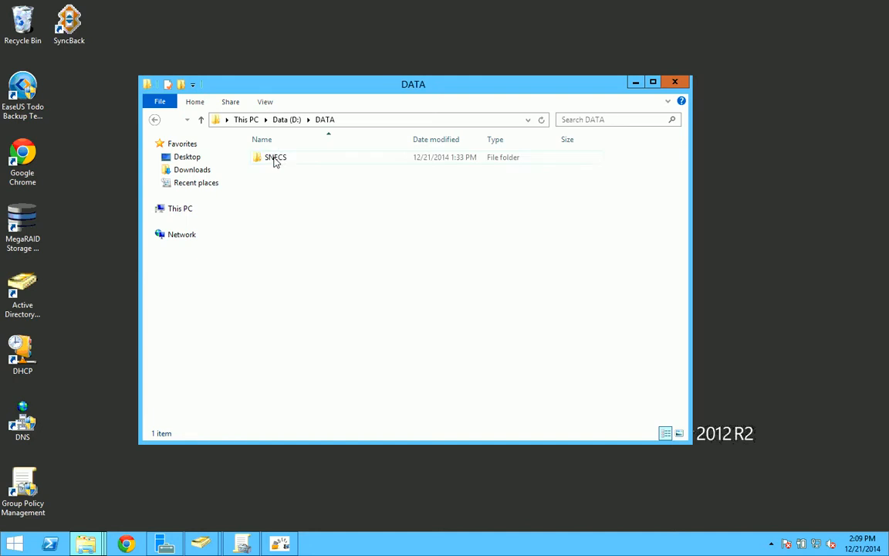
Step: Create a new folder named Users inside the DATA folder
right_click(283, 219)
mouse_move(397, 343)
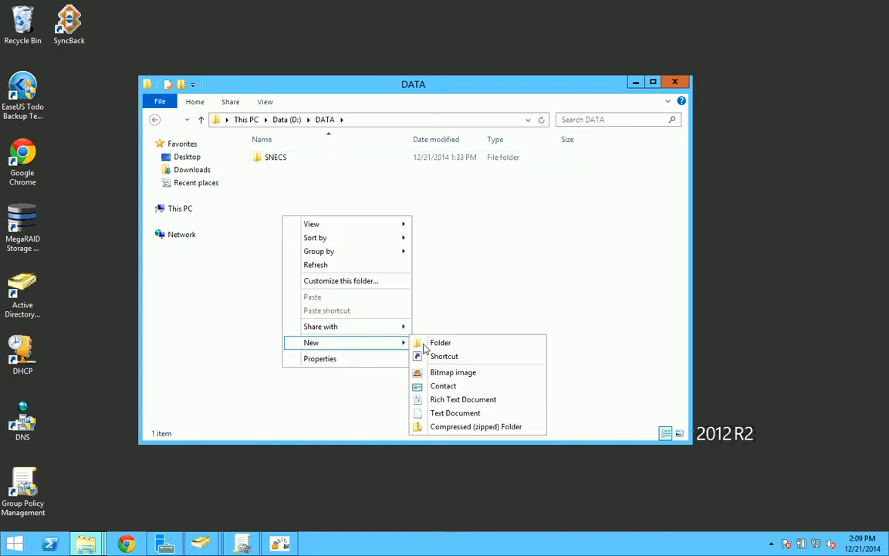
left_click(440, 342)
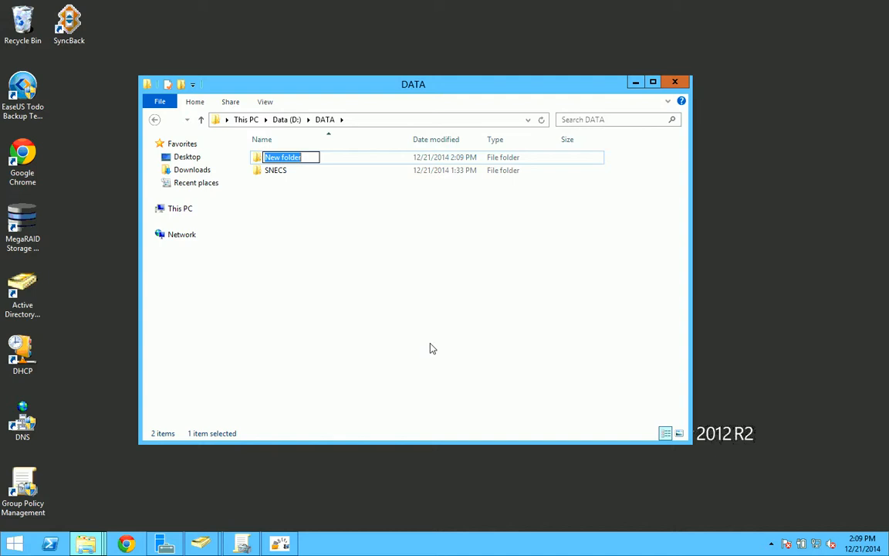
type("Users")
key("Return")
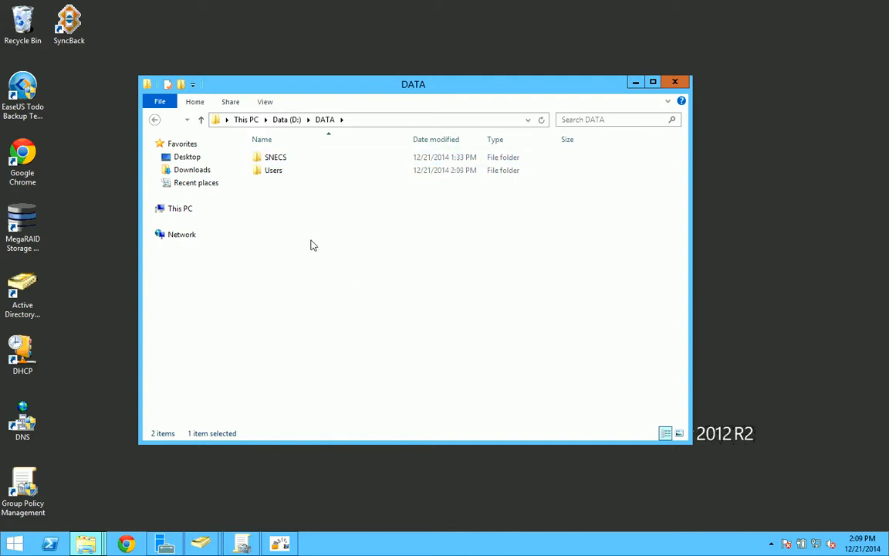
Step: Return to the root of the D: drive and look at the File to Backup option for the DATA folder
left_click(287, 119)
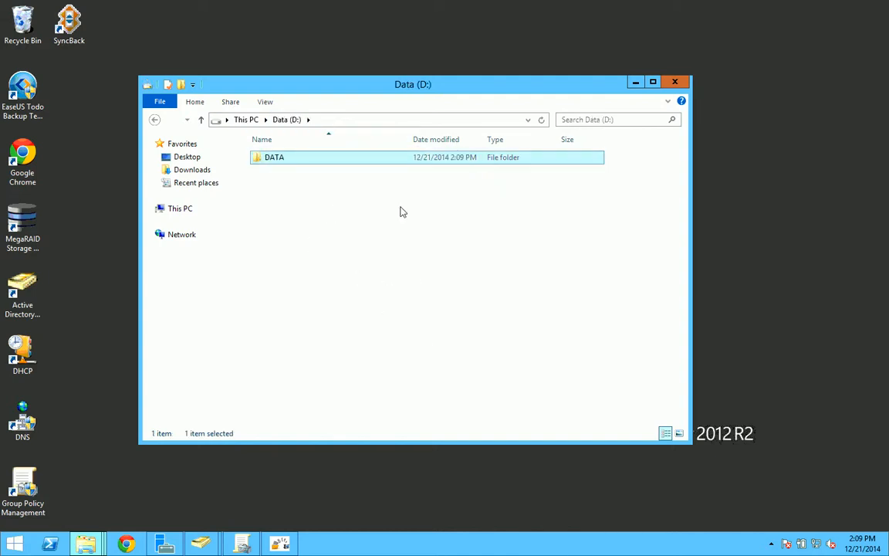
right_click(275, 164)
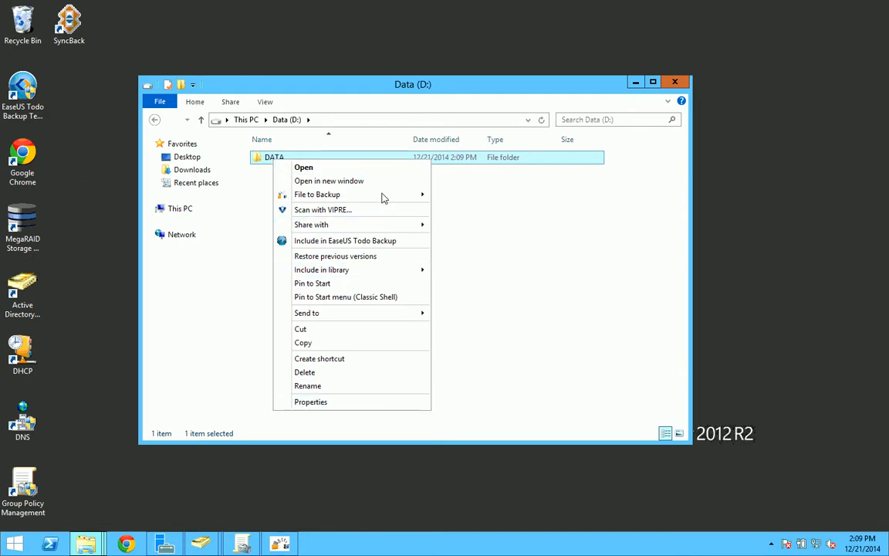
mouse_move(423, 194)
left_click(624, 342)
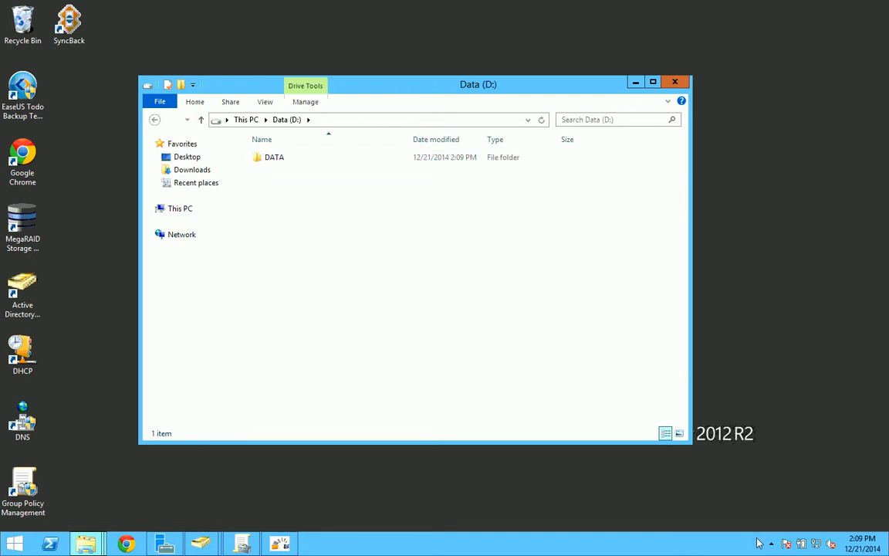
Step: Examine the advanced, bandwidth and security settings of File to Backup and leave them without applying changes
left_click(771, 544)
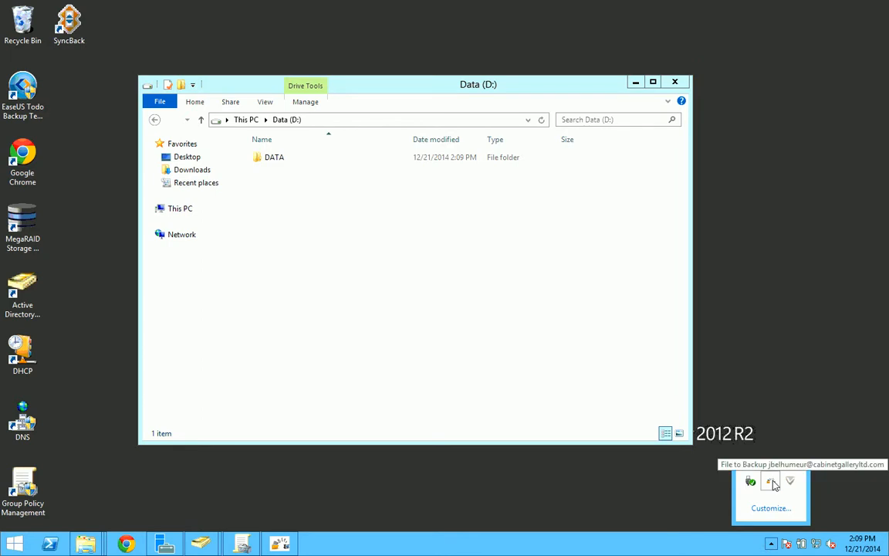
right_click(773, 486)
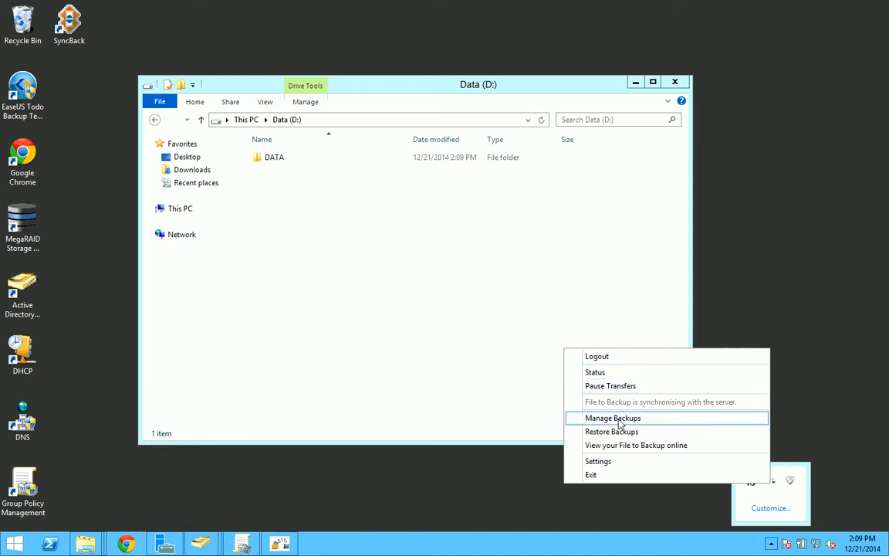
left_click(610, 462)
left_click(122, 130)
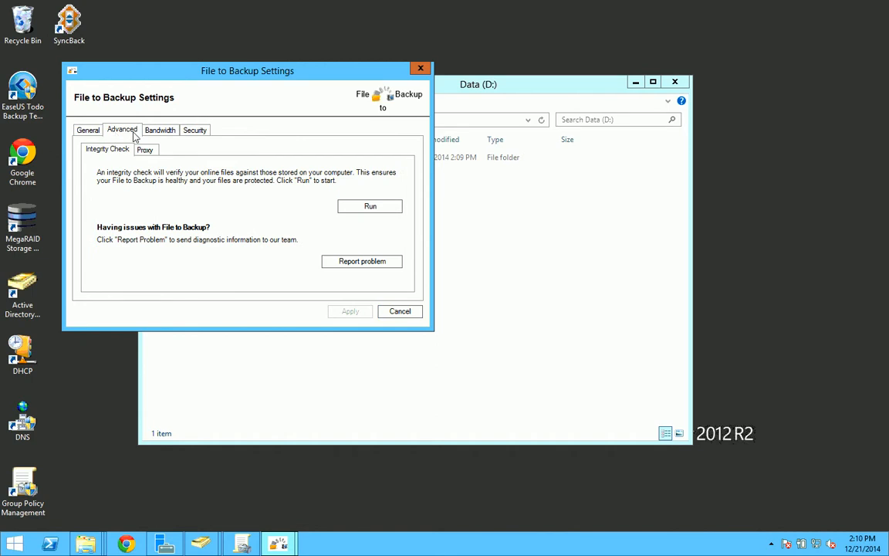
left_click(157, 130)
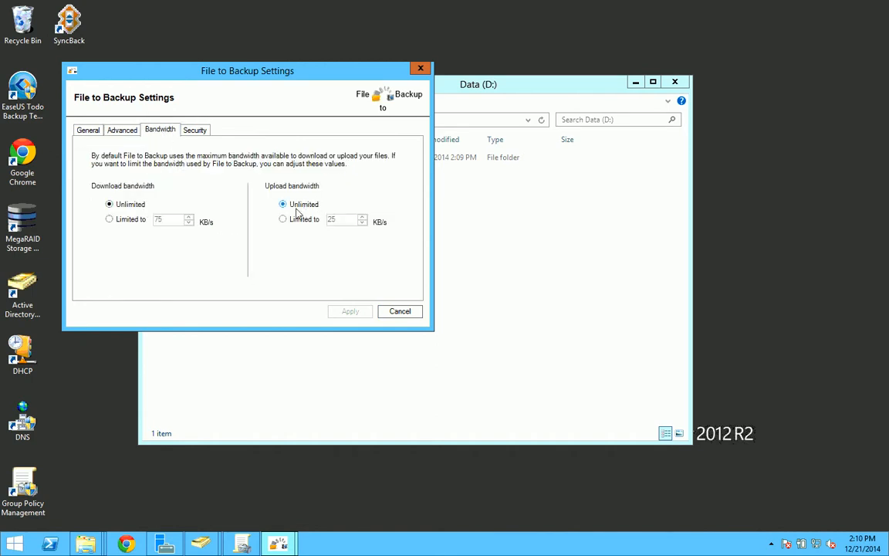
left_click(196, 131)
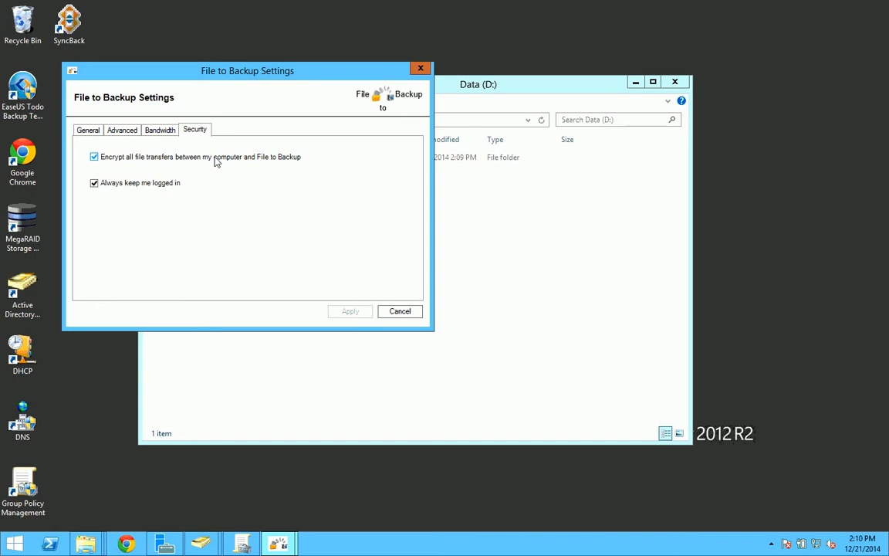
left_click(398, 311)
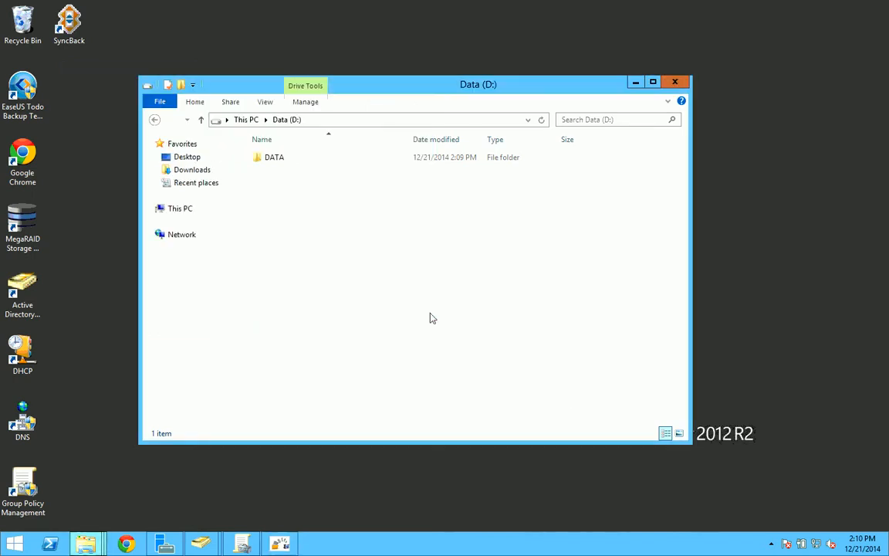
Step: Open File to Backup's backup management and include the Public folder under C:\Users in the backup
left_click(771, 544)
right_click(770, 481)
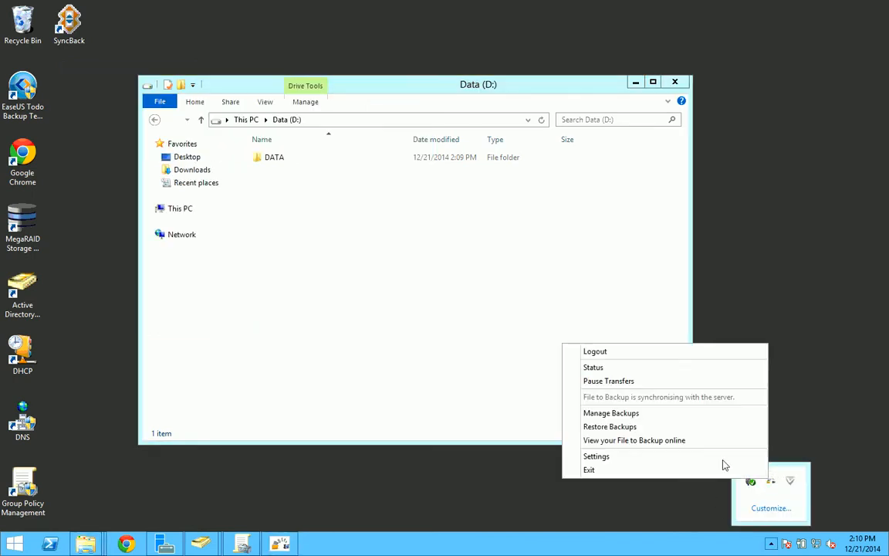
left_click(611, 413)
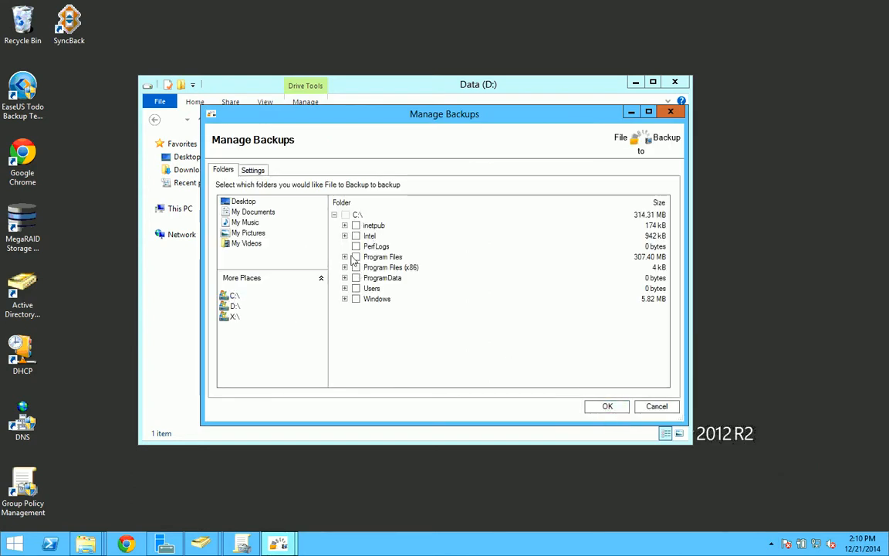
left_click(345, 288)
left_click(367, 320)
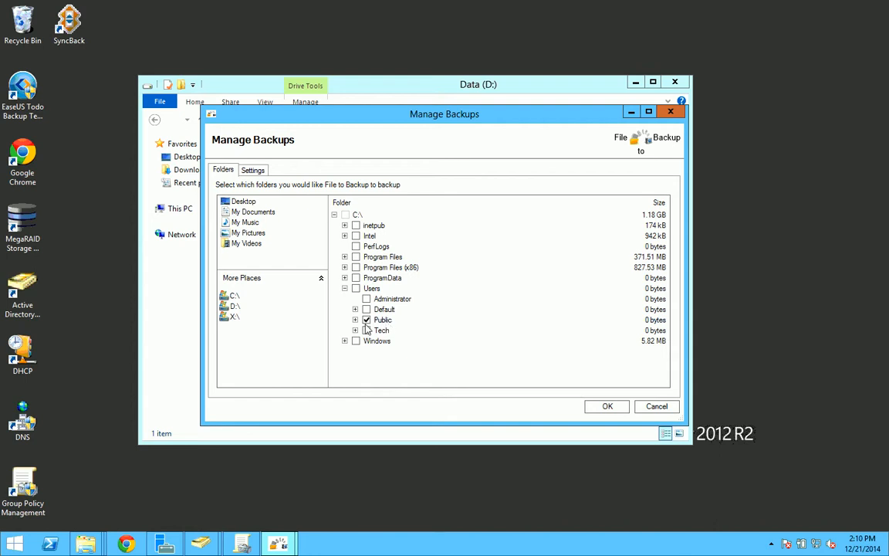
Step: Review the backup selection of the DATA subfolders on D:\ and bring up the backup schedule and exceptions settings
left_click(230, 306)
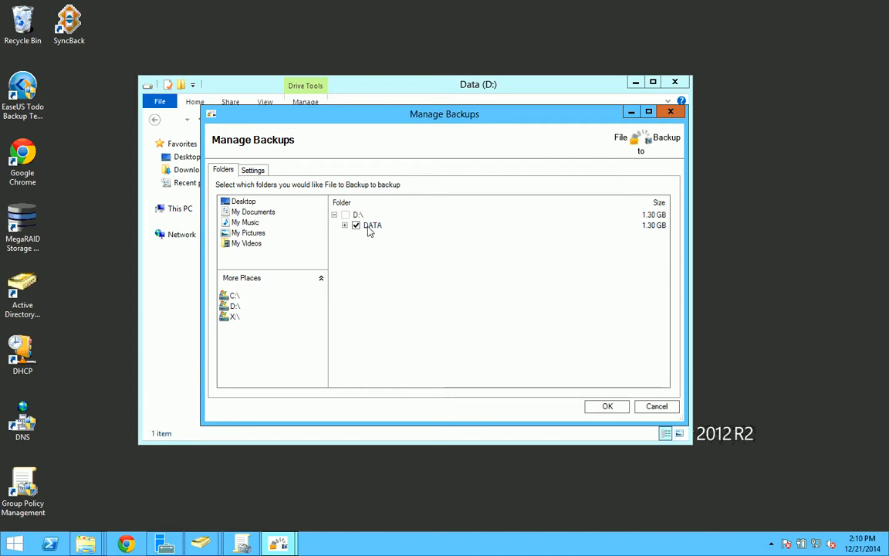
left_click(345, 225)
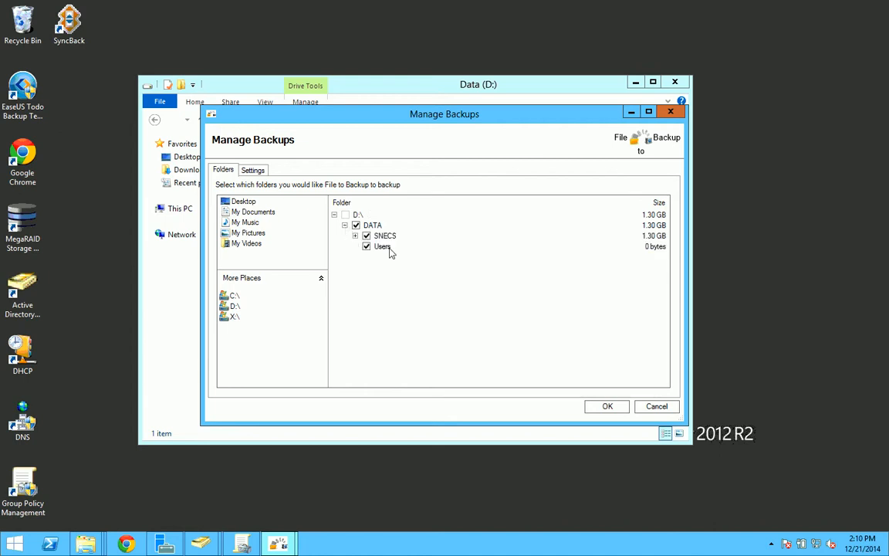
left_click(345, 225)
left_click(254, 170)
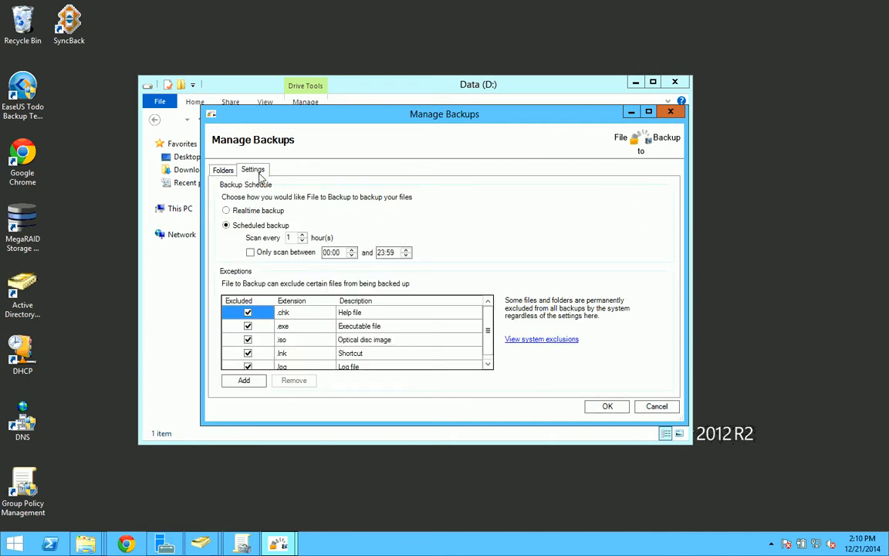
Step: Clear the backup exclusions for the .chk, .exe, .iso, .lnk and .log file extensions
left_click(248, 312)
left_click(248, 326)
left_click(248, 340)
left_click(248, 353)
scroll(249, 354, "down", 1)
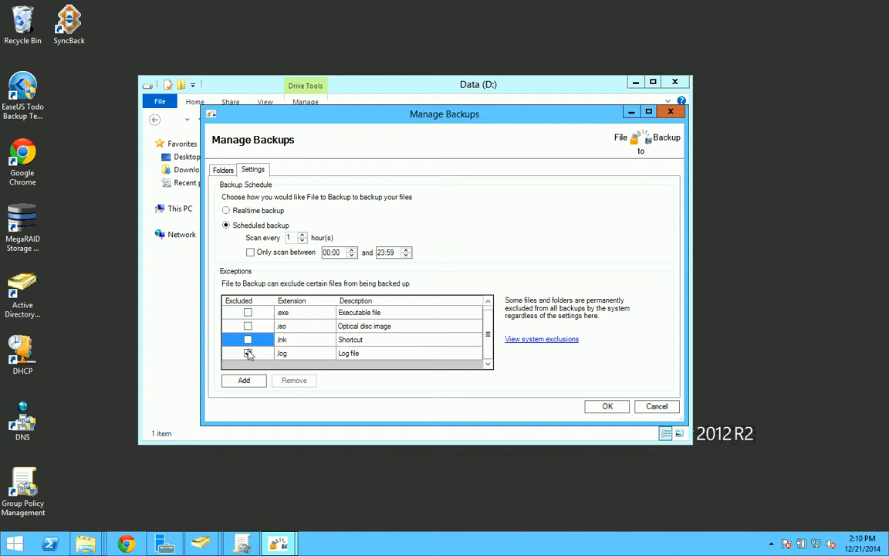
left_click(248, 354)
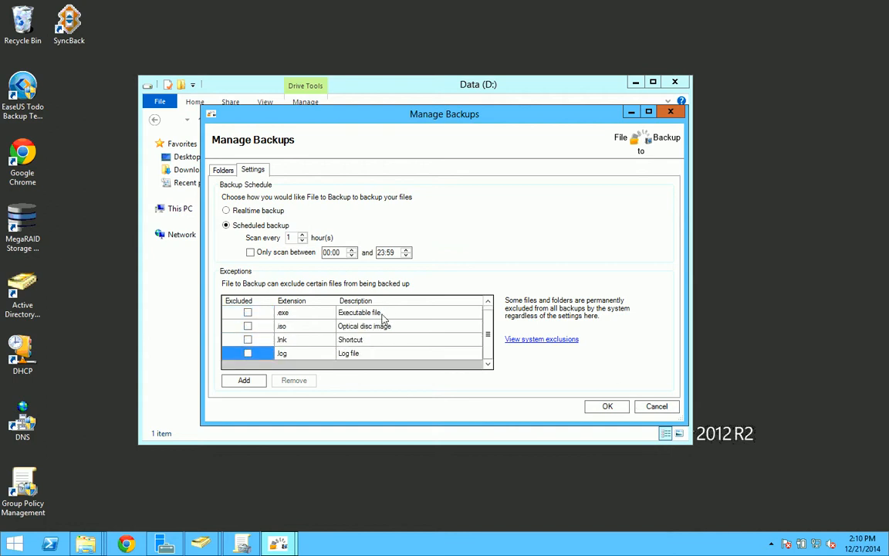
scroll(295, 342, "up", 1)
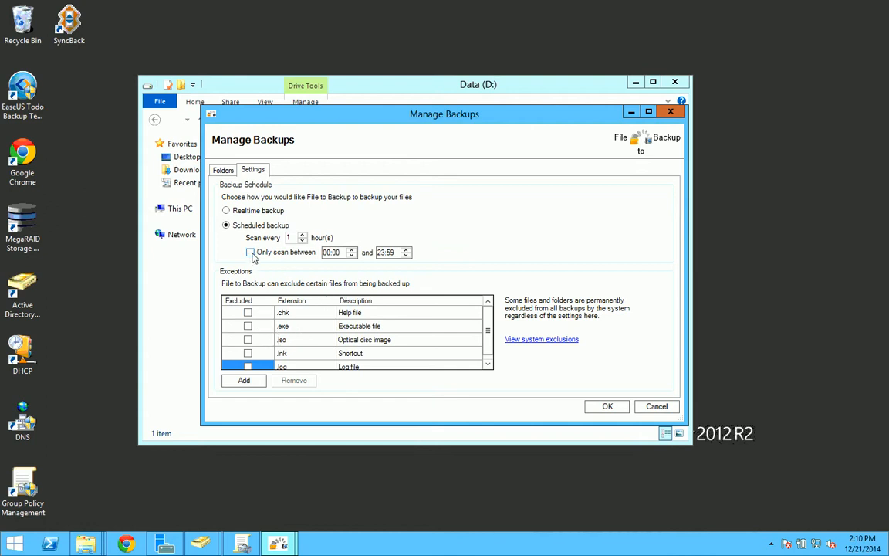
Step: Set the scheduled scan window's start hour to 22, save the backup settings and check File to Backup's status icon
left_click(332, 253)
type("22")
left_click(380, 253)
left_click(607, 407)
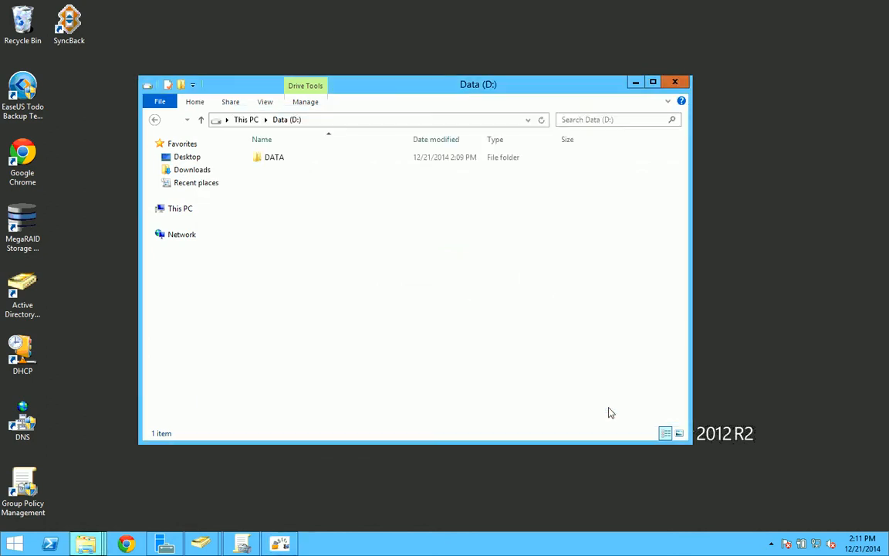
left_click(771, 543)
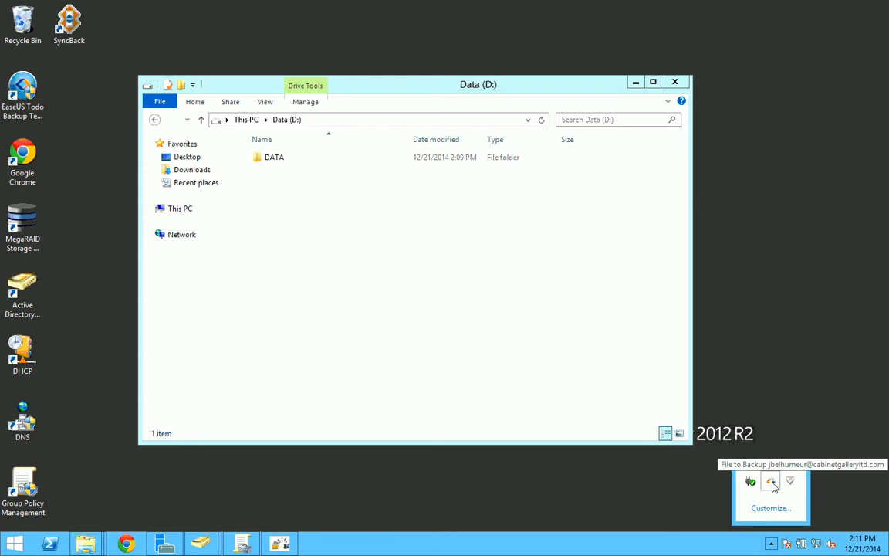
left_click(410, 328)
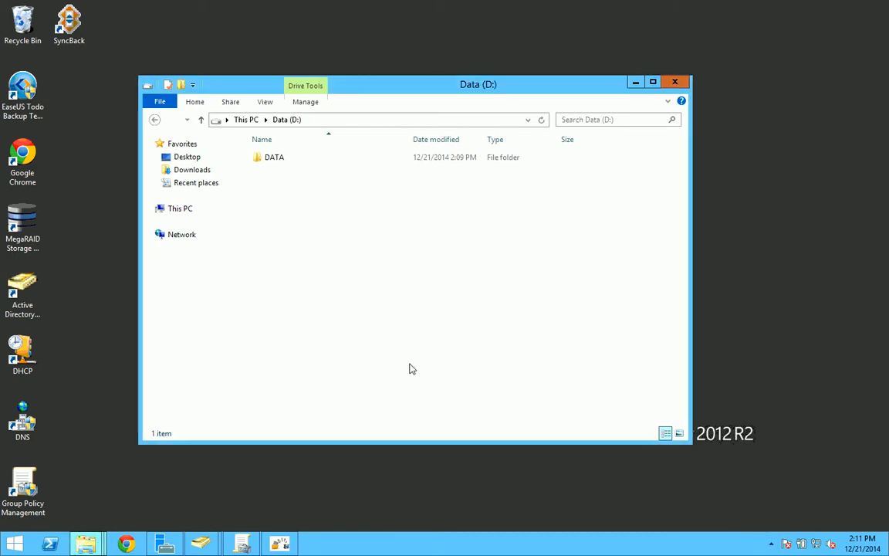
Step: Switch to Chrome, search for "sql free backup" and open the sqlbackupandftp.com result
left_click(127, 545)
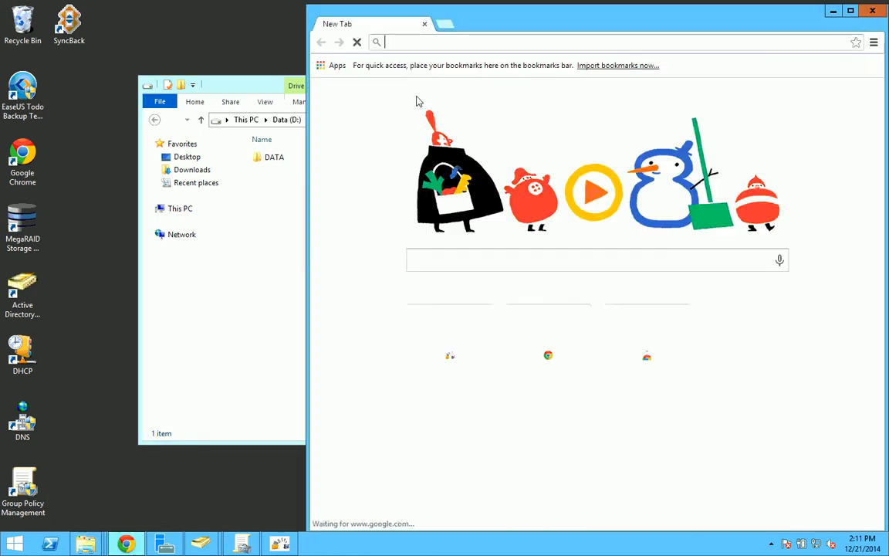
left_click(422, 43)
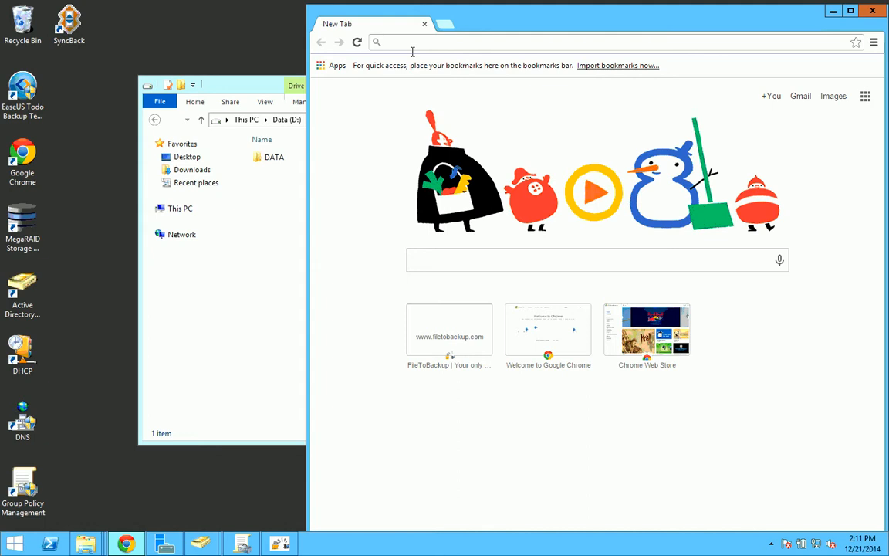
type("sql ")
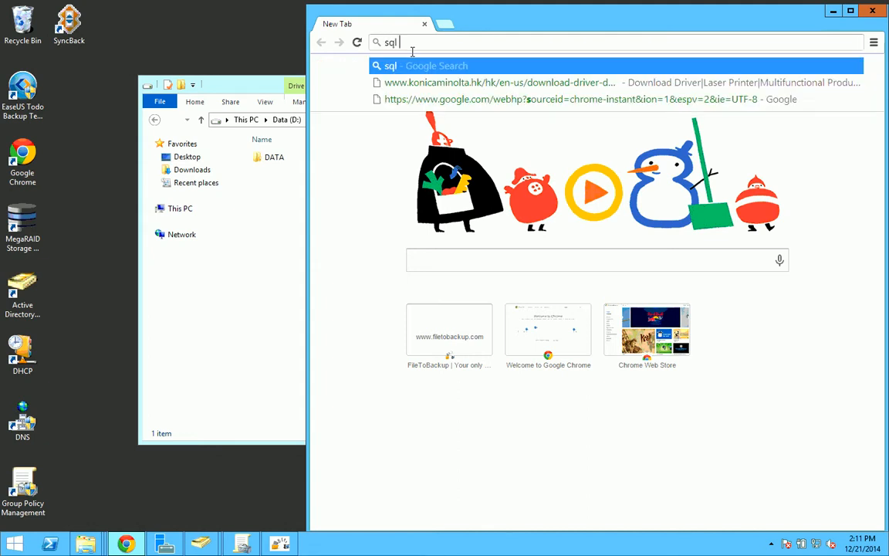
type("free backup")
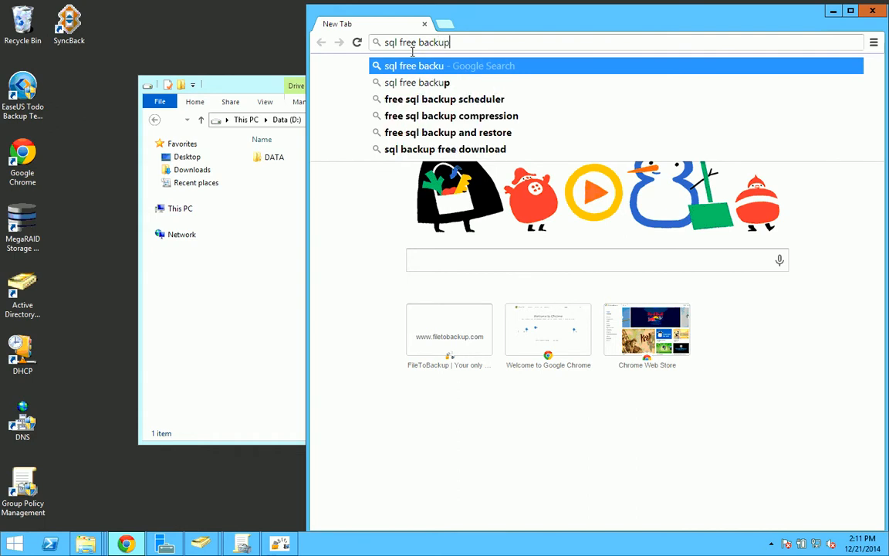
key("Return")
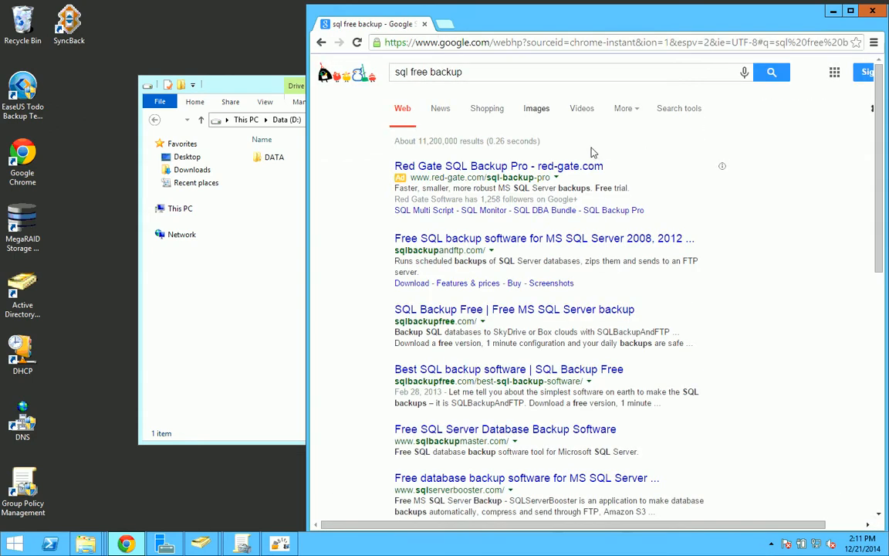
left_click(444, 239)
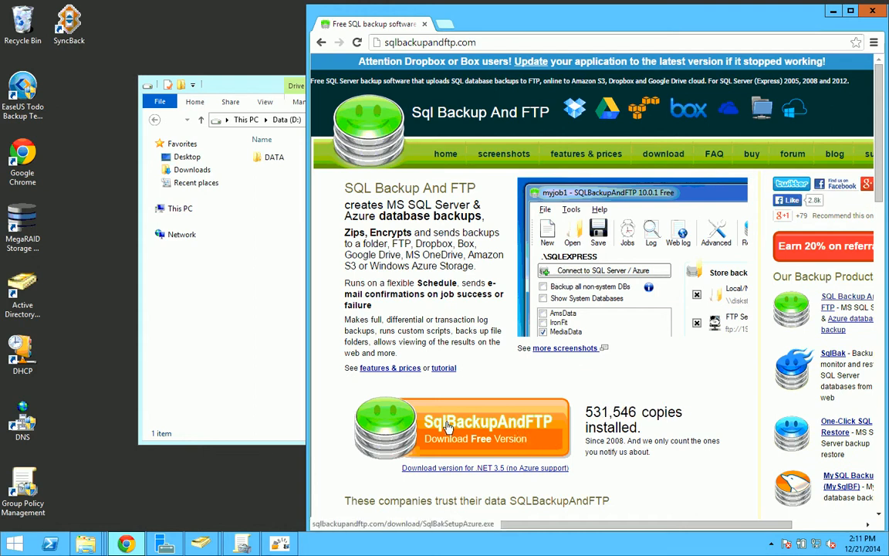
Step: Switch to File Explorer and create a folder named "SQL backup" inside D:\DATA
left_click(280, 224)
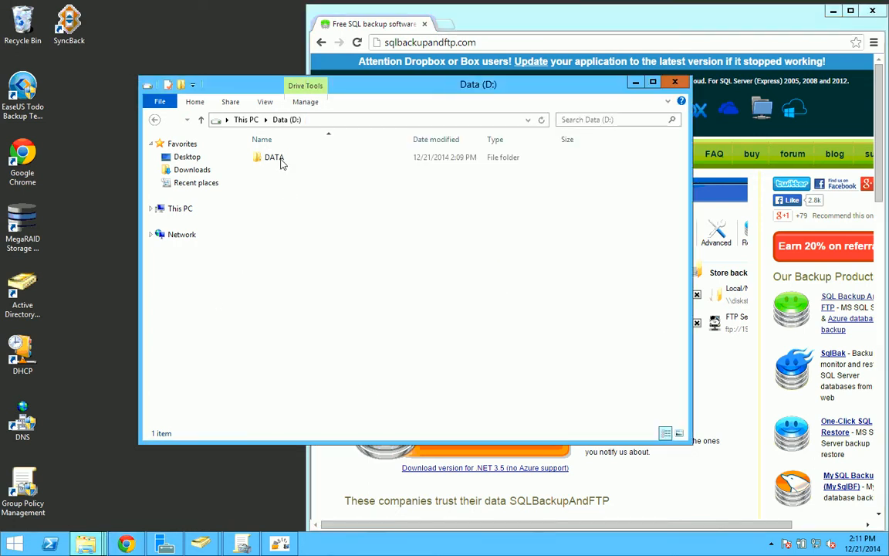
double_click(271, 159)
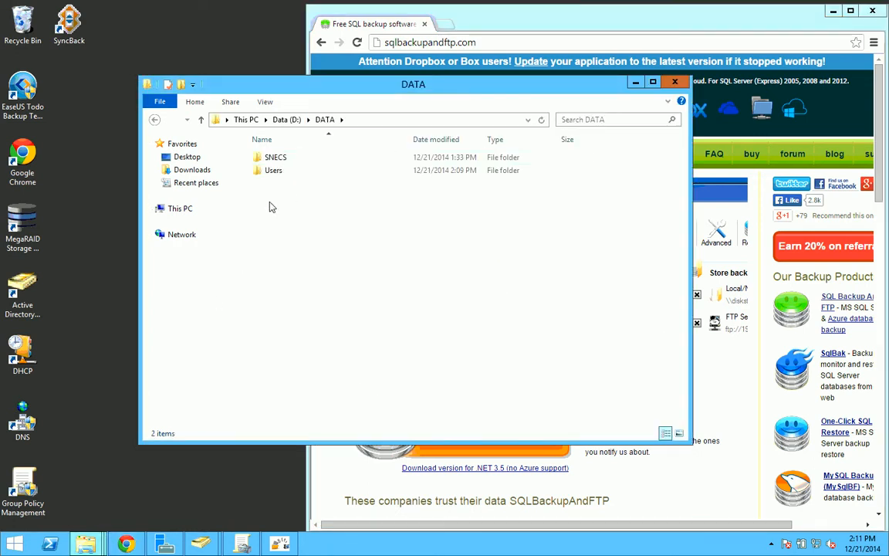
right_click(270, 203)
mouse_move(382, 342)
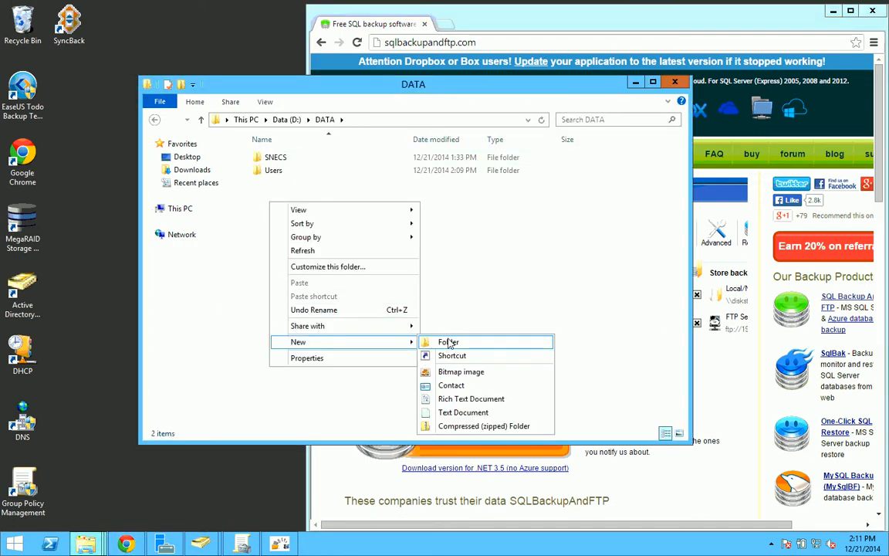
left_click(425, 341)
type("SQL b")
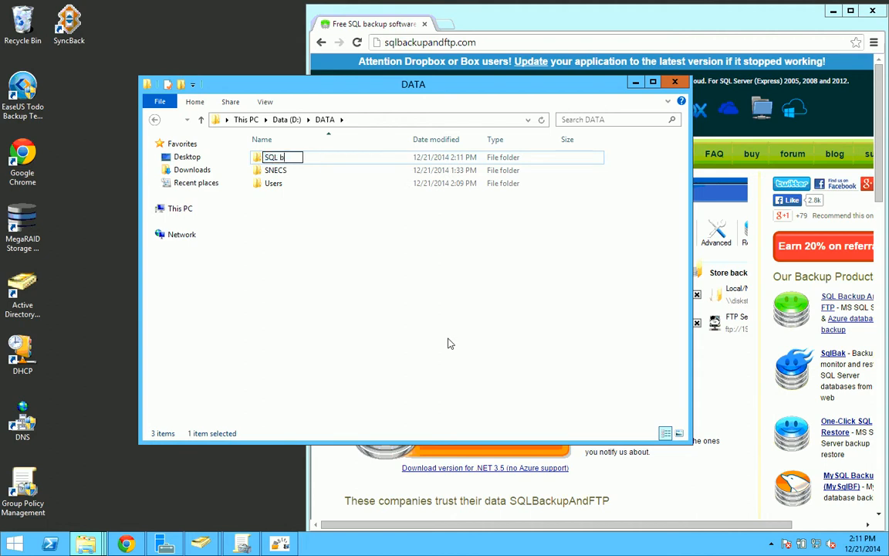
type("ackup")
key("Return")
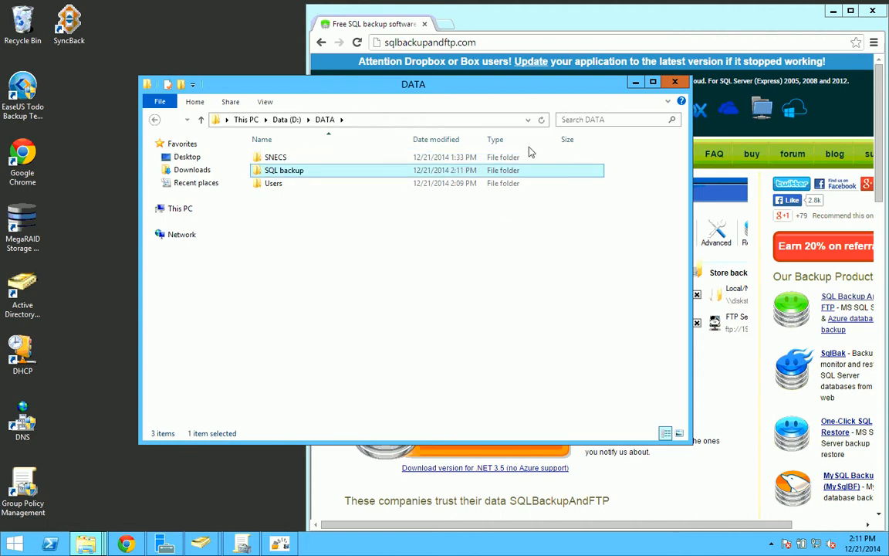
Step: View the SQL Backup And FTP page beside the DATA folder window and return File Explorer to the D: drive's root
left_click_drag(490, 84, 347, 95)
left_click(590, 189)
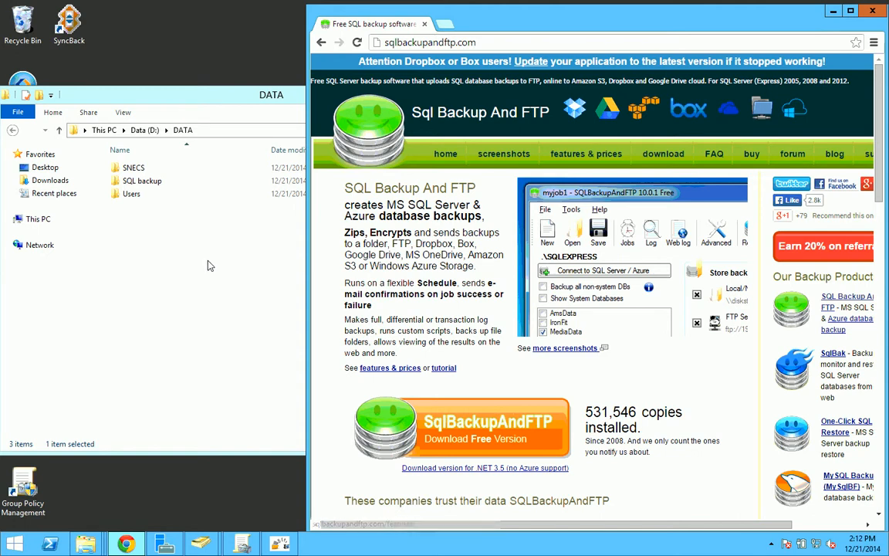
left_click(187, 233)
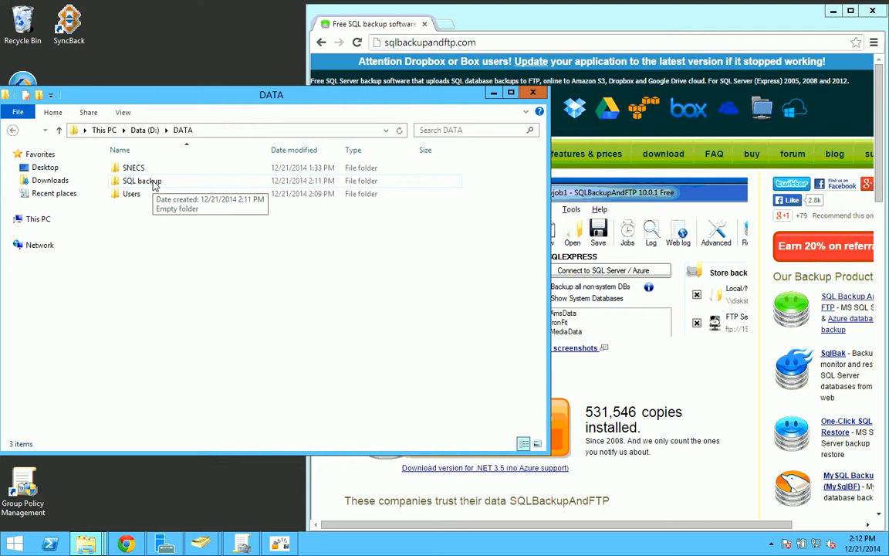
left_click(144, 129)
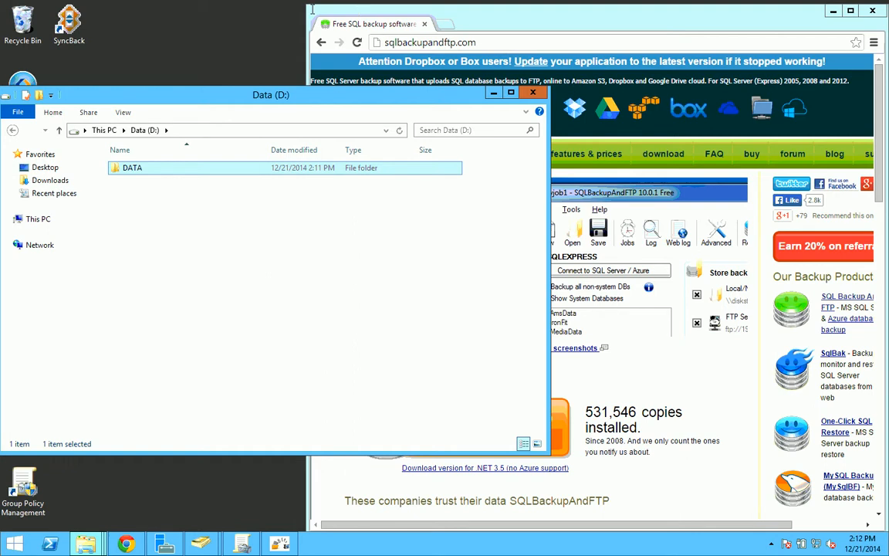
left_click_drag(206, 101, 291, 87)
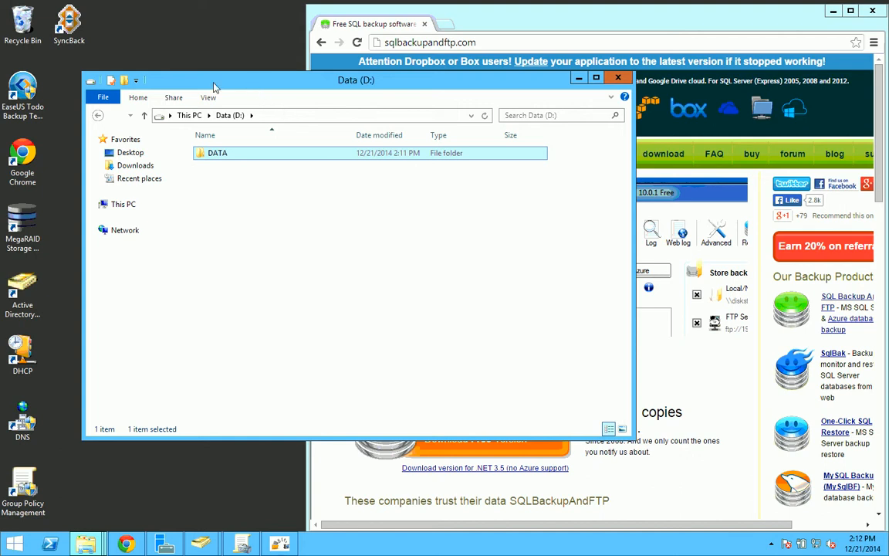
Step: Launch SyncBack, decline the initial offer to create a profile and reposition its main window
double_click(68, 24)
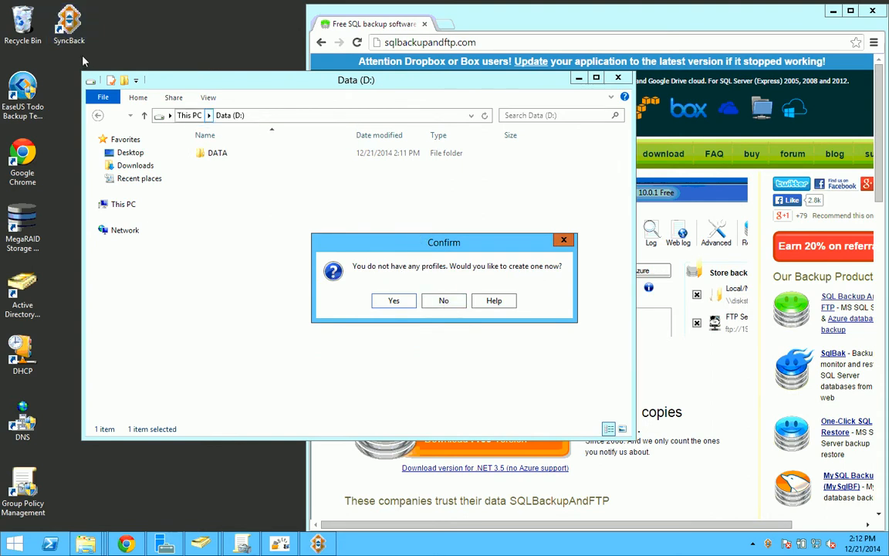
left_click(443, 300)
left_click_drag(437, 199, 258, 182)
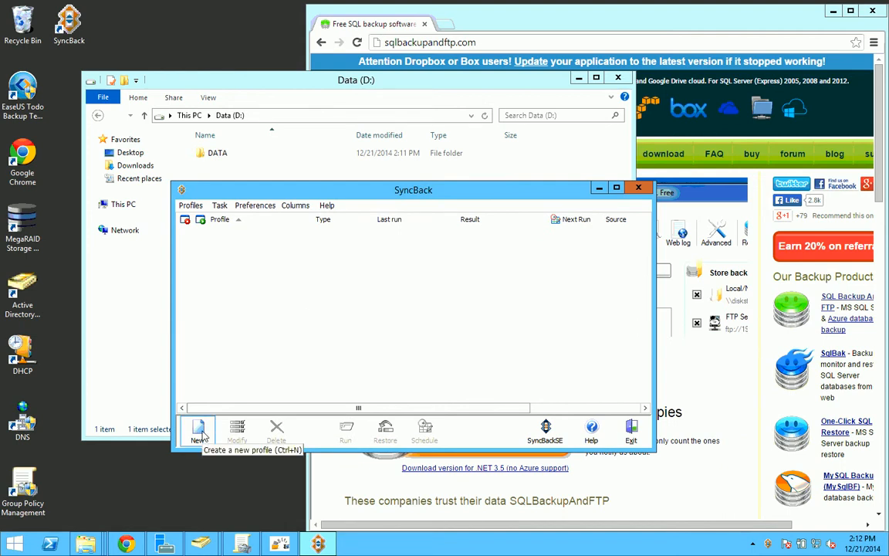
Step: Create a new SyncBack profile of the Backup type named "teest"
left_click(199, 432)
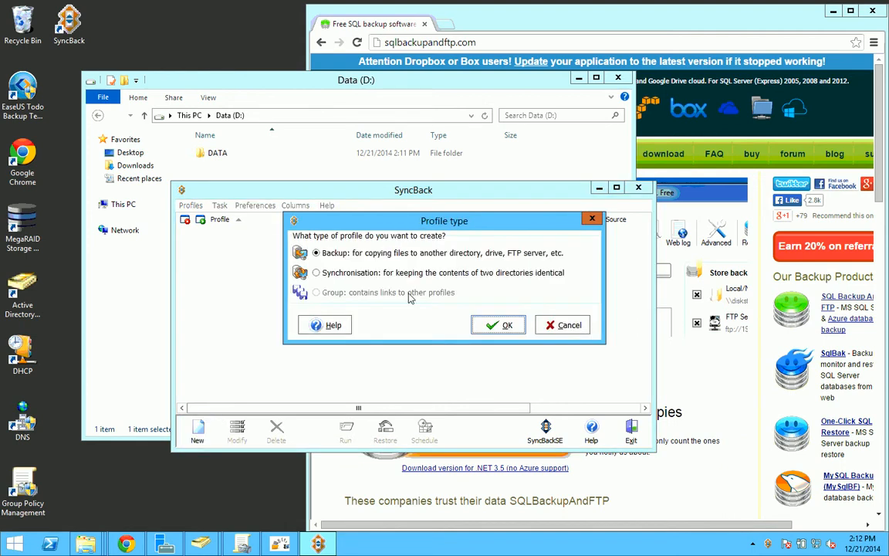
left_click(495, 326)
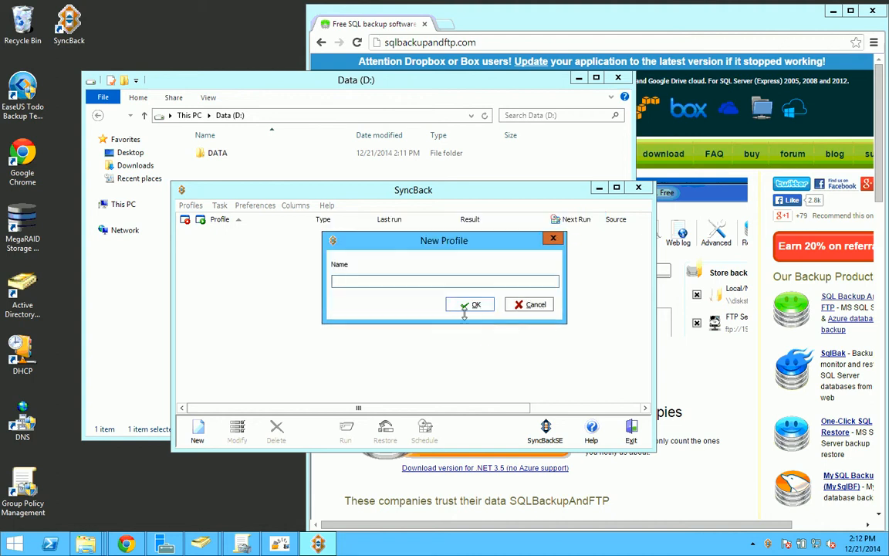
left_click(473, 308)
left_click(198, 431)
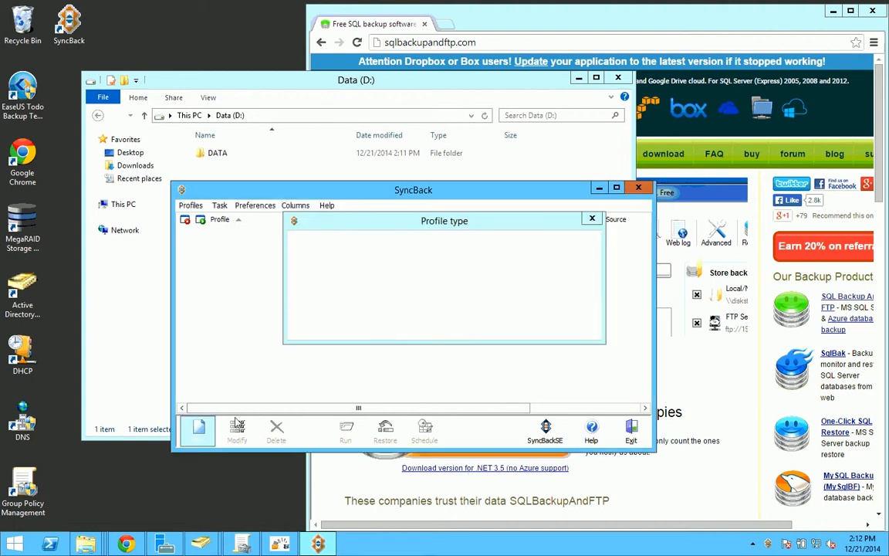
key("Return")
type("teest")
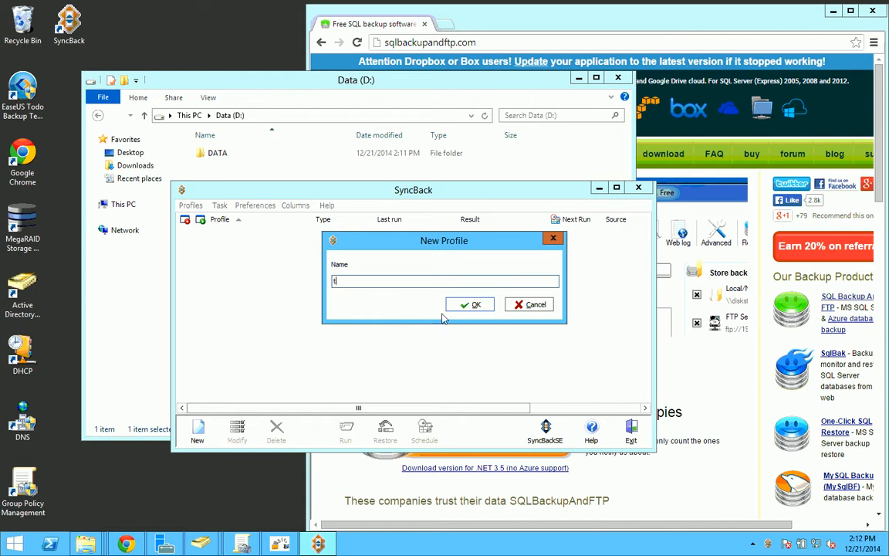
left_click(475, 304)
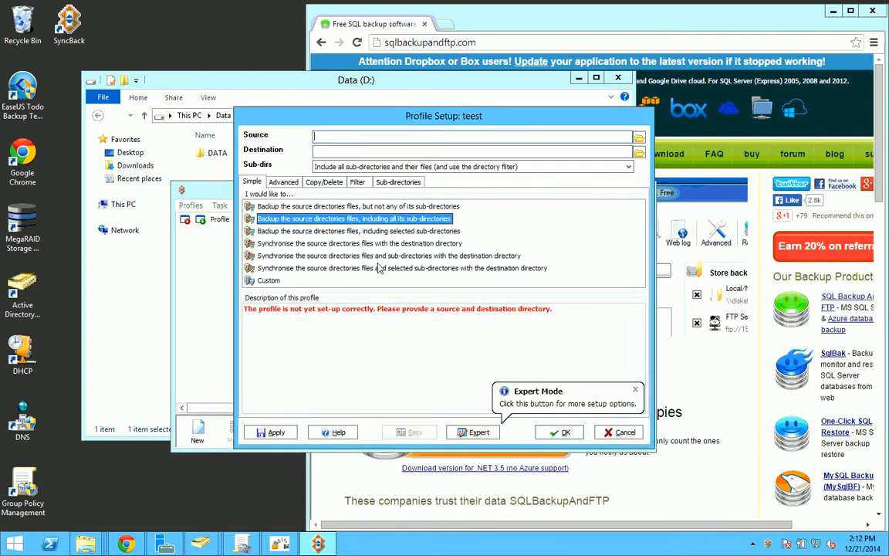
Step: Set the profile's source directory to D:\DATA\SNECS\Printer Drivers
left_click(639, 138)
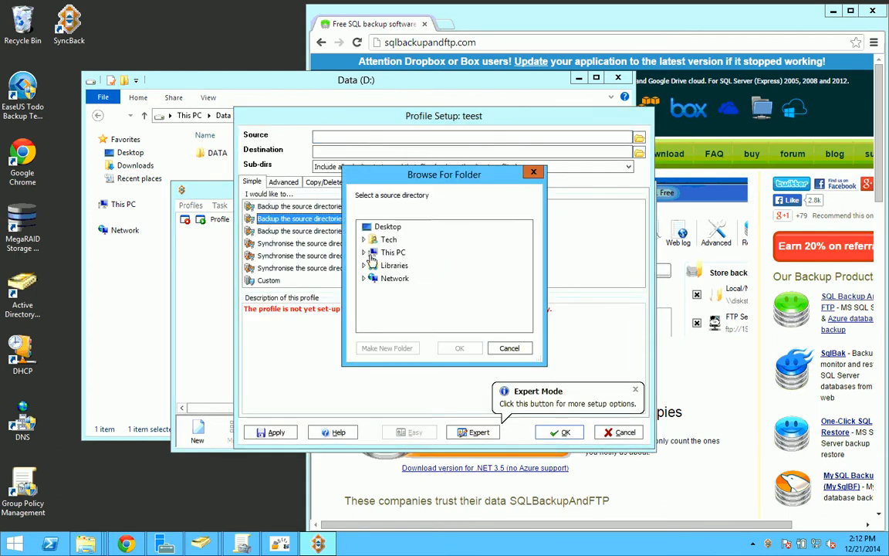
left_click(364, 253)
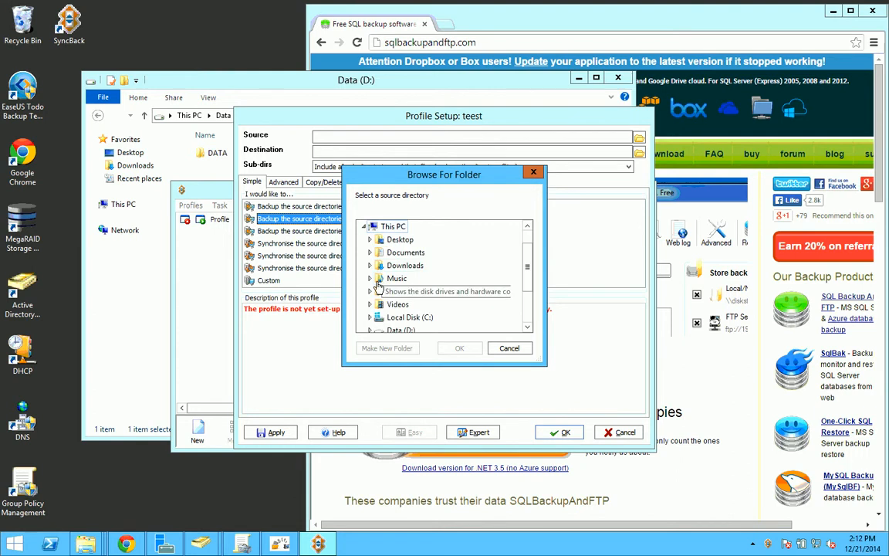
left_click(369, 330)
left_click(376, 279)
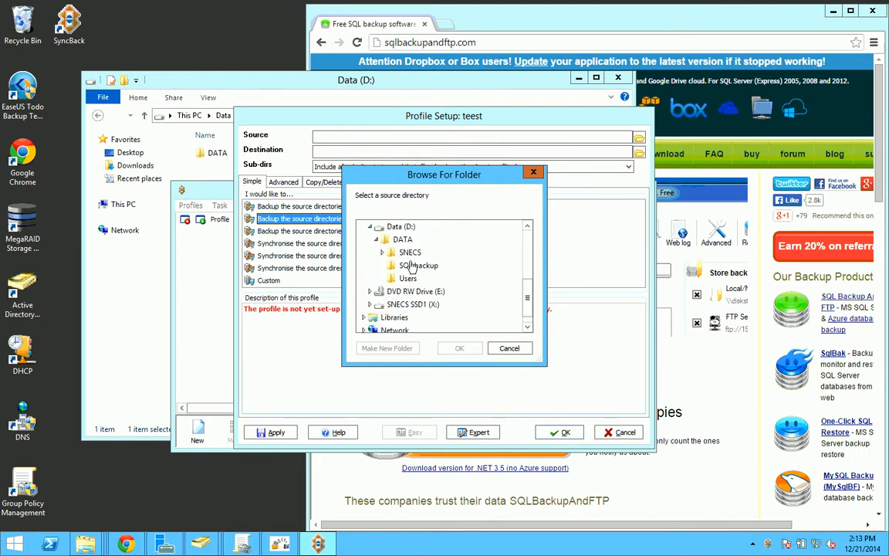
left_click(410, 252)
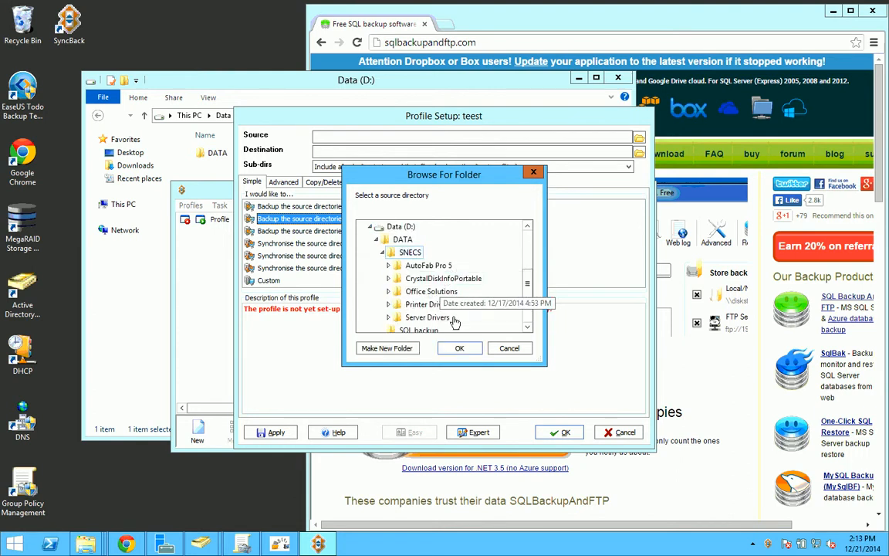
left_click(428, 304)
left_click(459, 348)
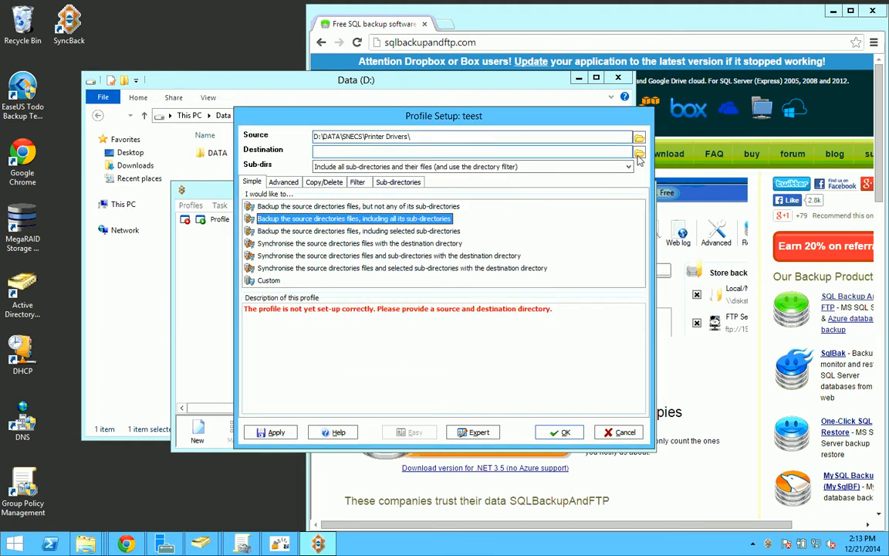
Step: Set the profile's destination to a new folder named "backup print drivers" inside D:\DATA, and save the profile without a simulated run
left_click(639, 153)
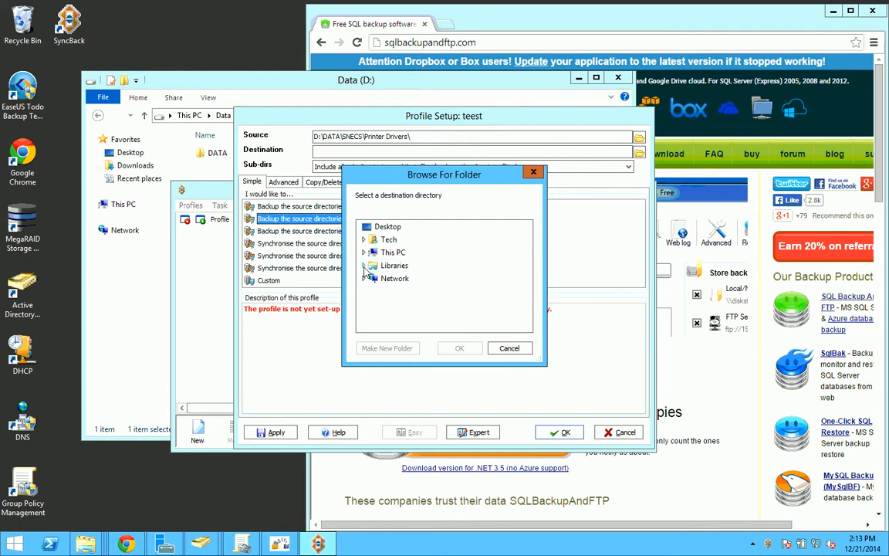
left_click(364, 253)
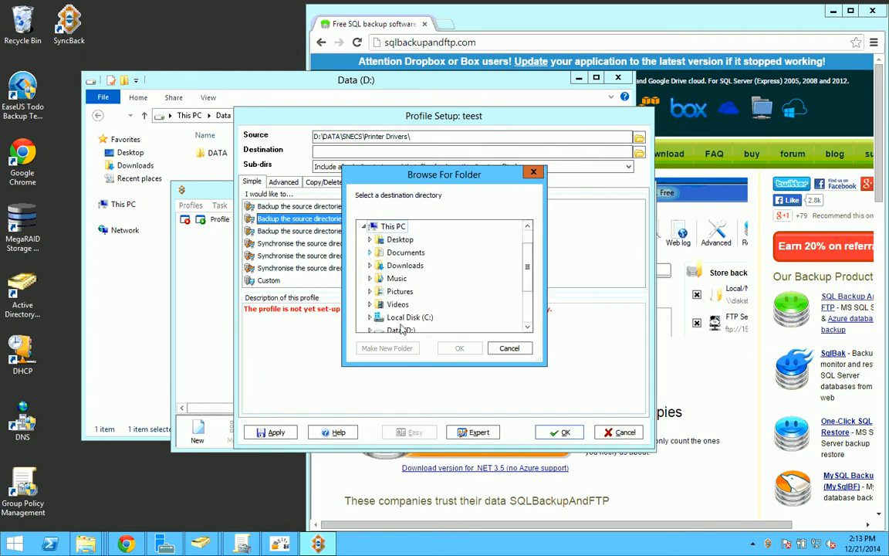
scroll(460, 303, "down", 1)
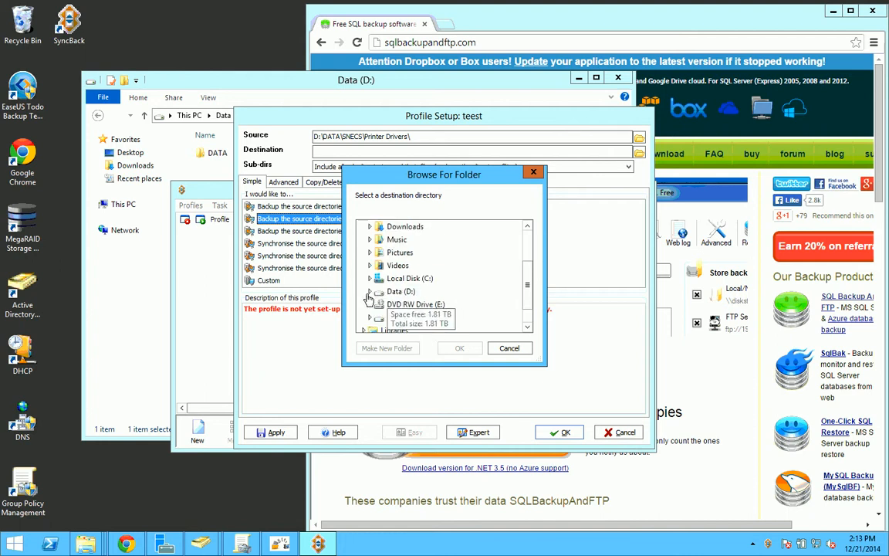
double_click(457, 294)
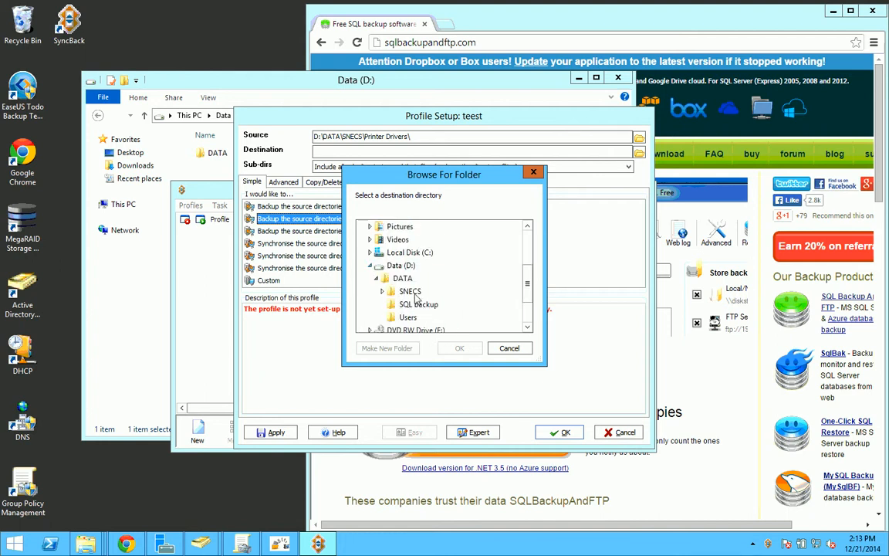
left_click(399, 277)
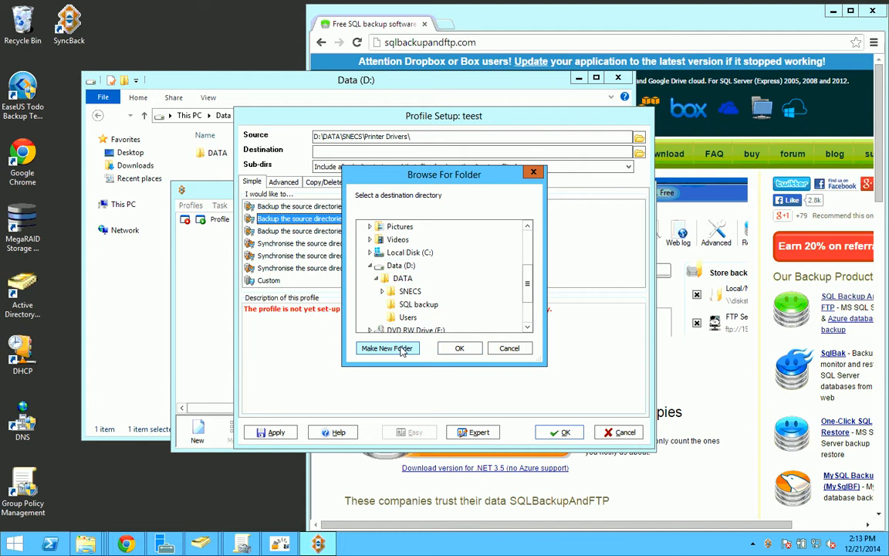
left_click(403, 350)
type("backup print")
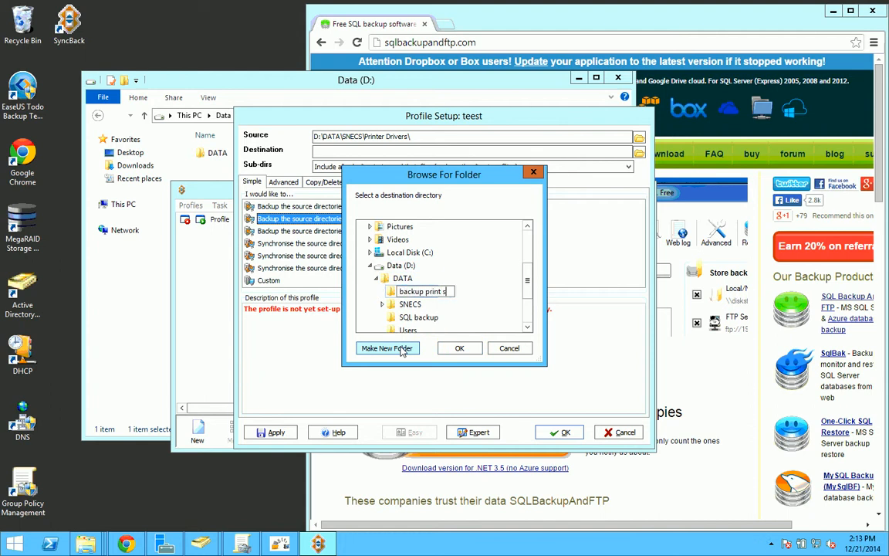
type(" drivers")
left_click(459, 348)
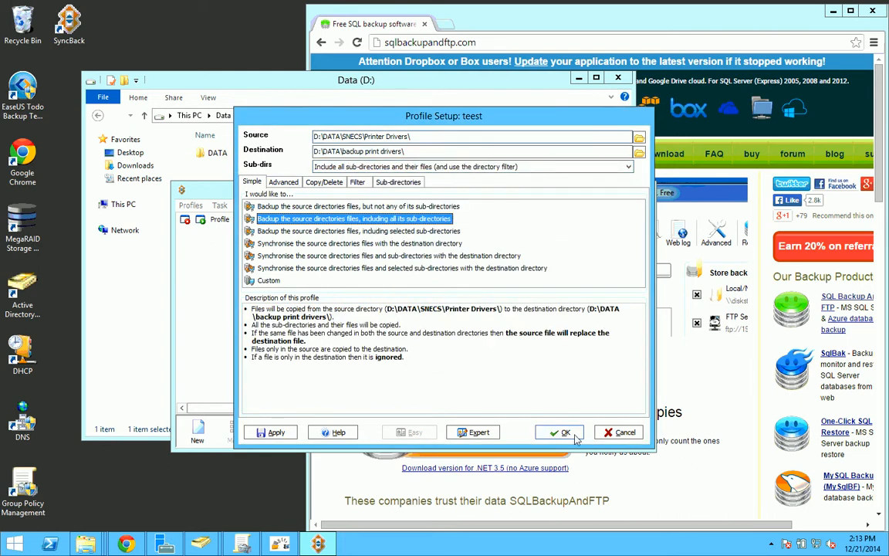
key("Return")
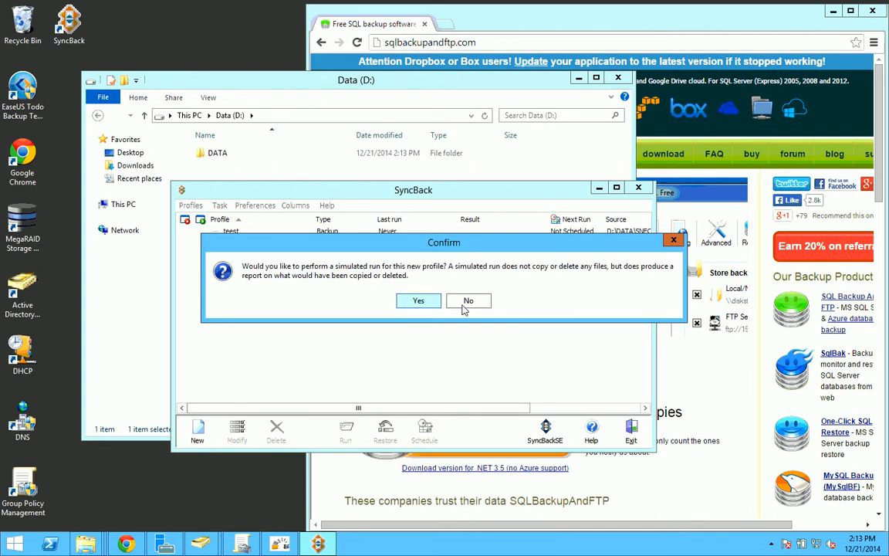
left_click(466, 301)
Step: Create a schedule for the teest profile, leaving it at the default 9:00 AM every day, and close its schedule summary
right_click(377, 235)
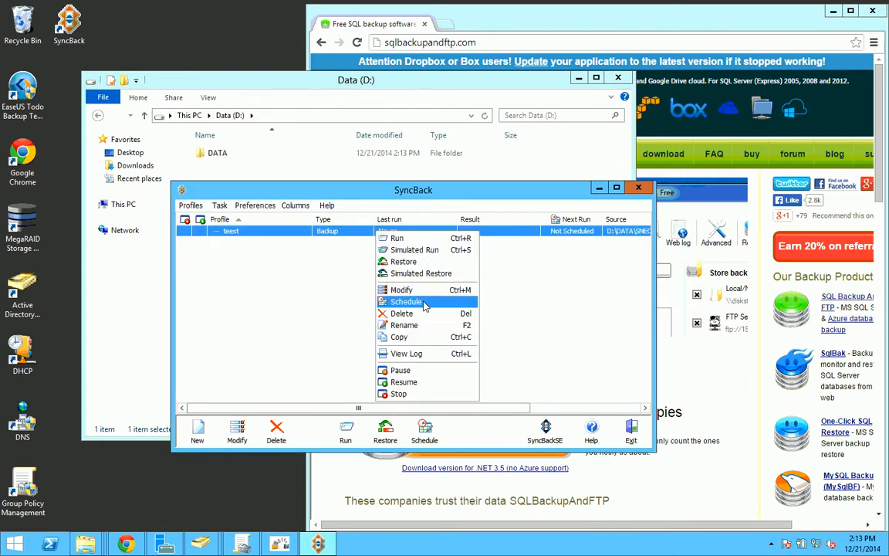
left_click(407, 301)
left_click(446, 302)
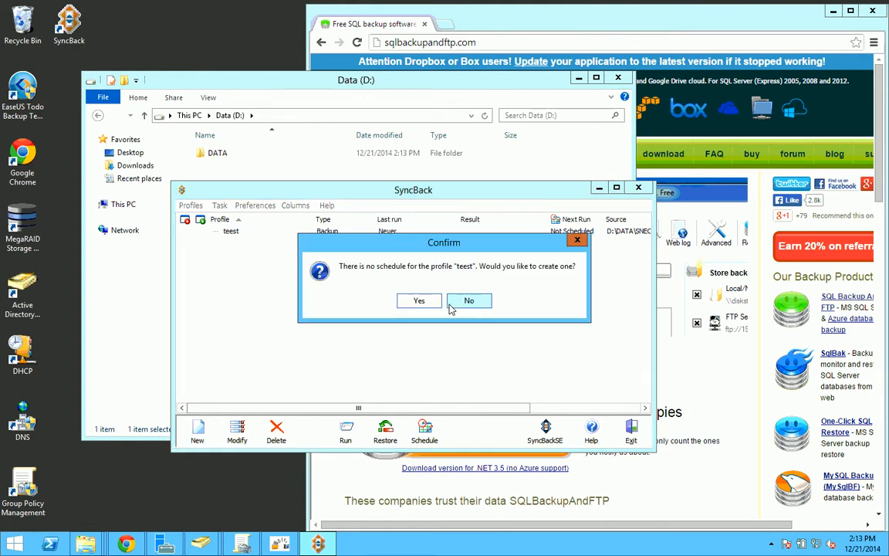
left_click(438, 305)
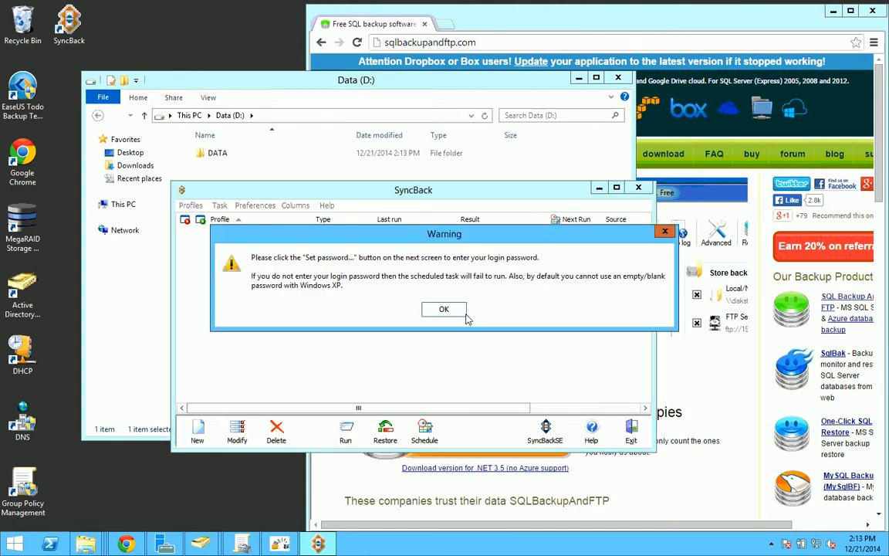
left_click(445, 310)
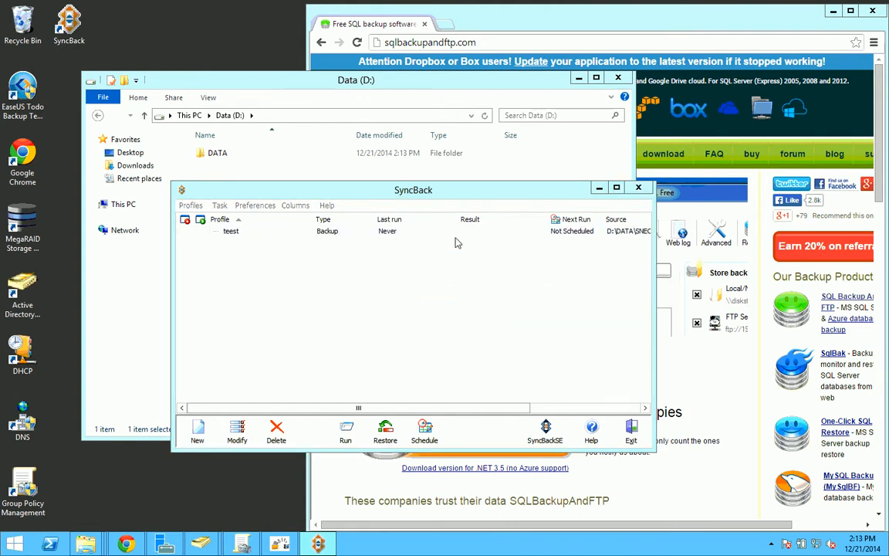
right_click(395, 232)
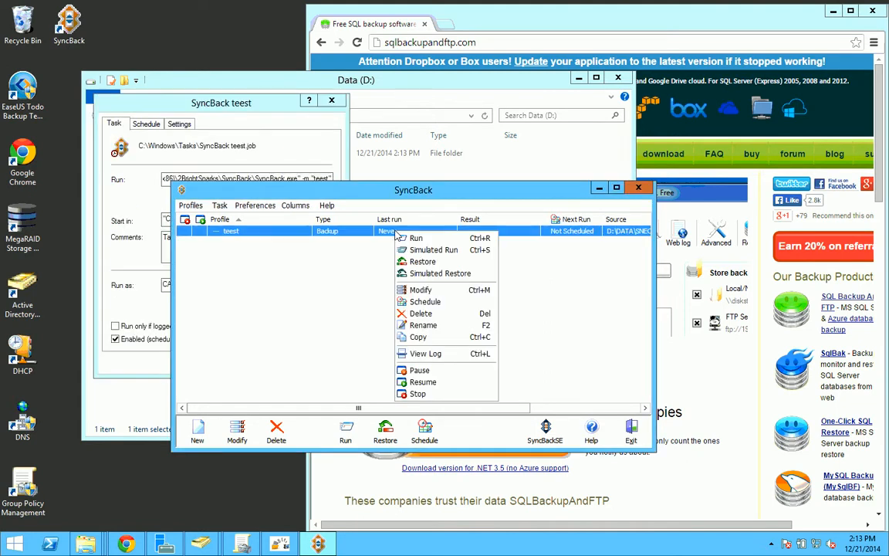
left_click(267, 124)
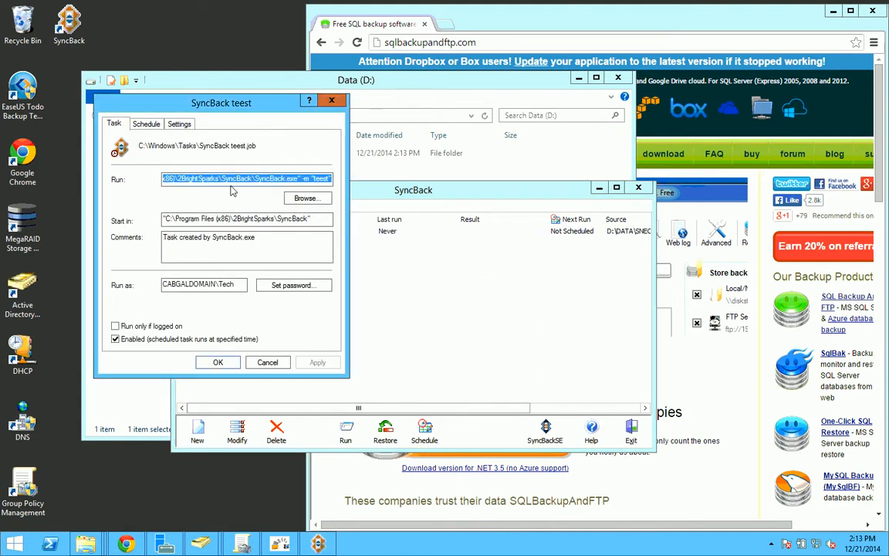
left_click(148, 125)
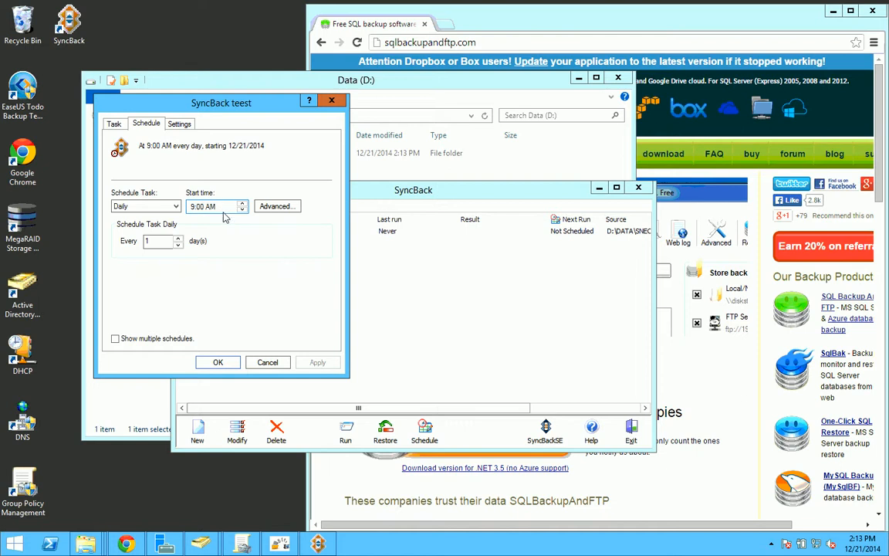
left_click(267, 363)
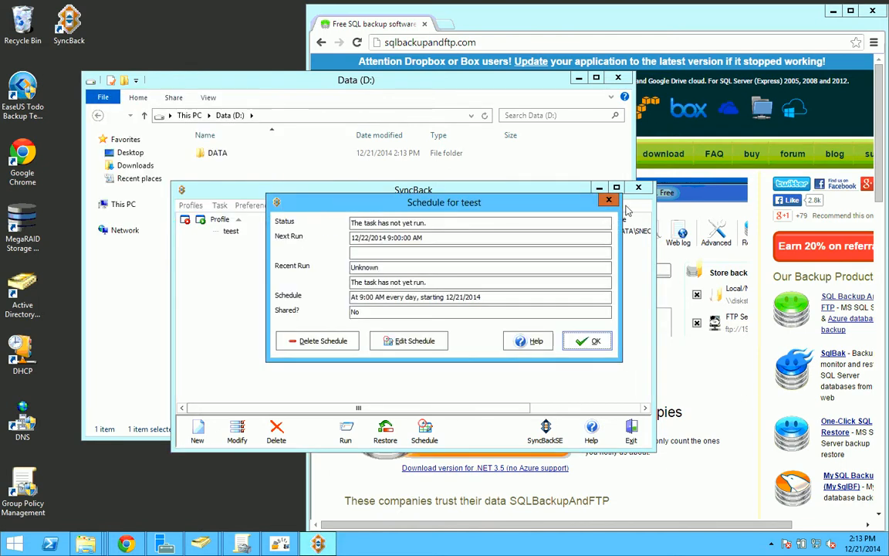
left_click(592, 342)
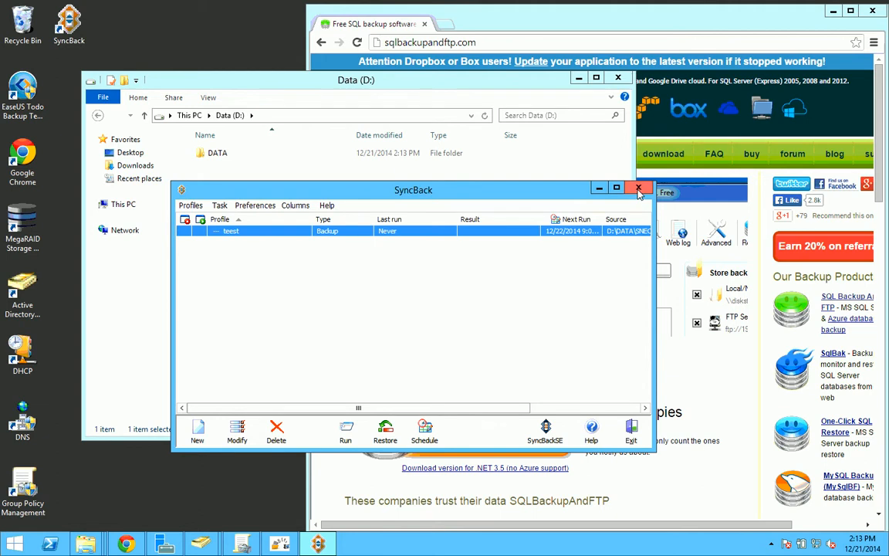
Step: Close SyncBack and look through the DATA folder on the D: drive, returning File Explorer to This PC
left_click(579, 179)
double_click(236, 156)
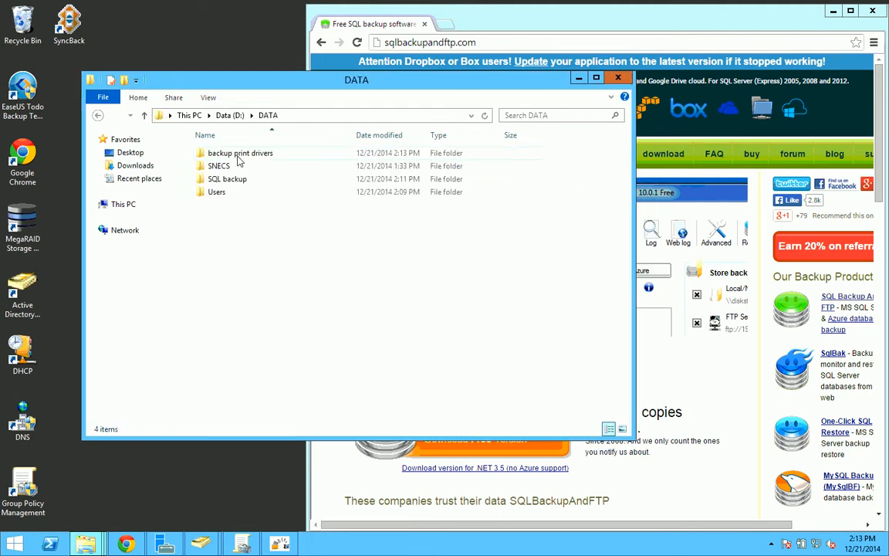
double_click(210, 165)
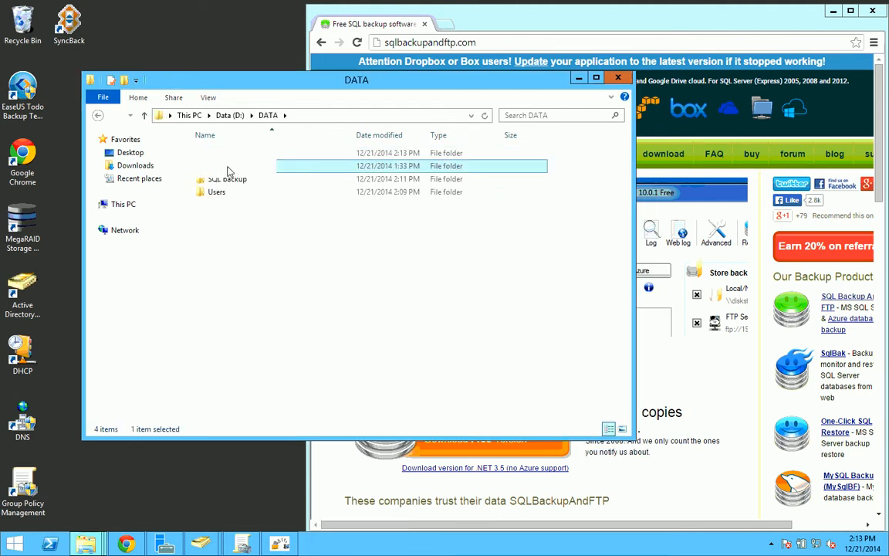
left_click(269, 115)
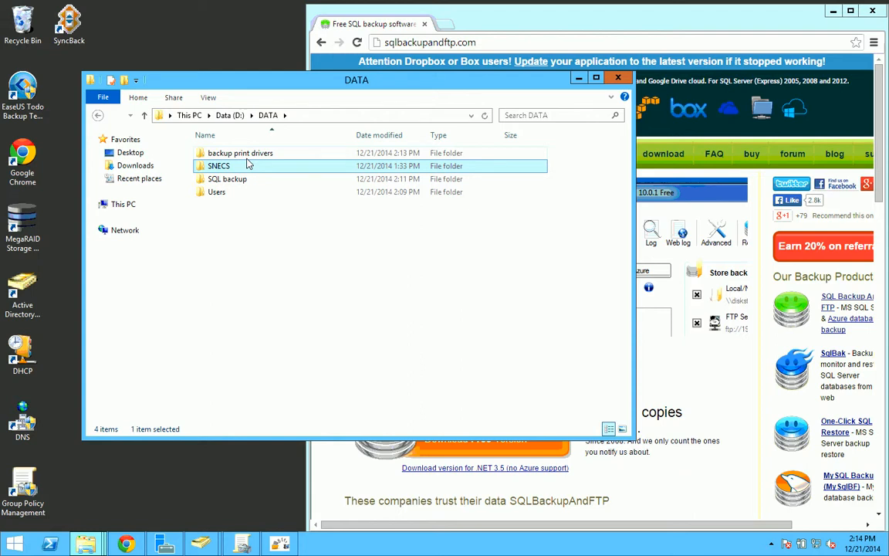
left_click(227, 116)
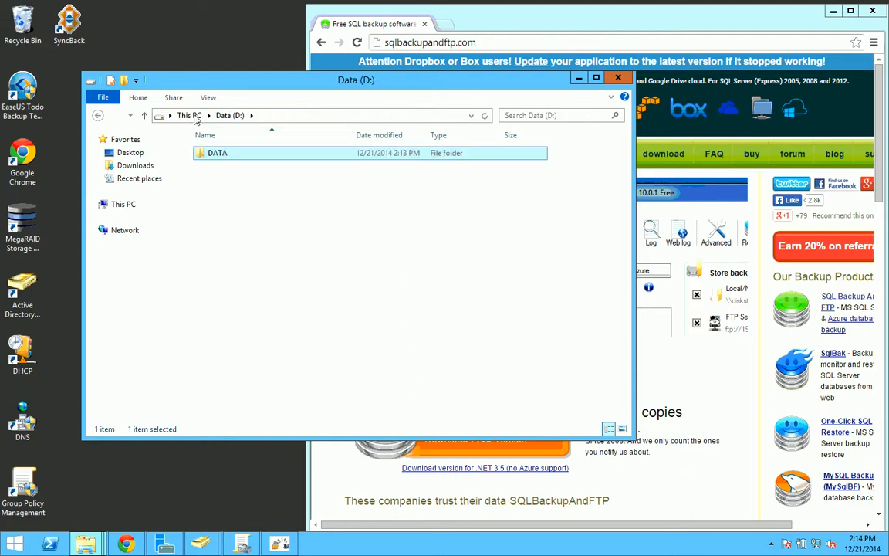
left_click(193, 116)
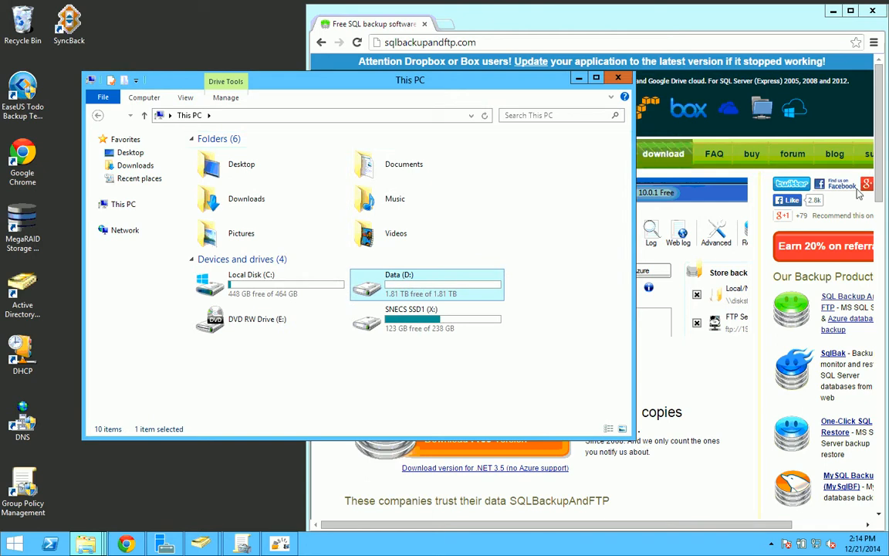
Step: Clear the File Explorer and browser windows off the desktop and select the EaseUS Todo Backup Technician shortcut
left_click(619, 77)
left_click(834, 11)
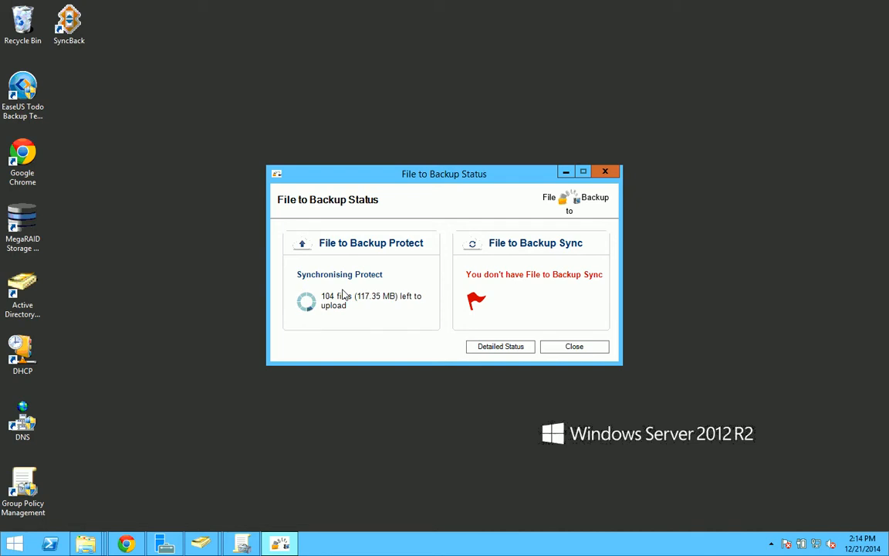
left_click(32, 80)
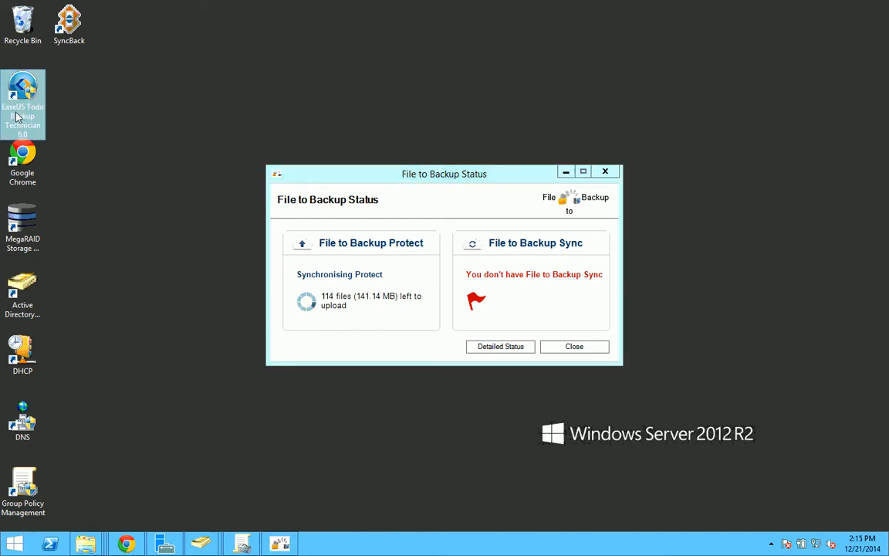